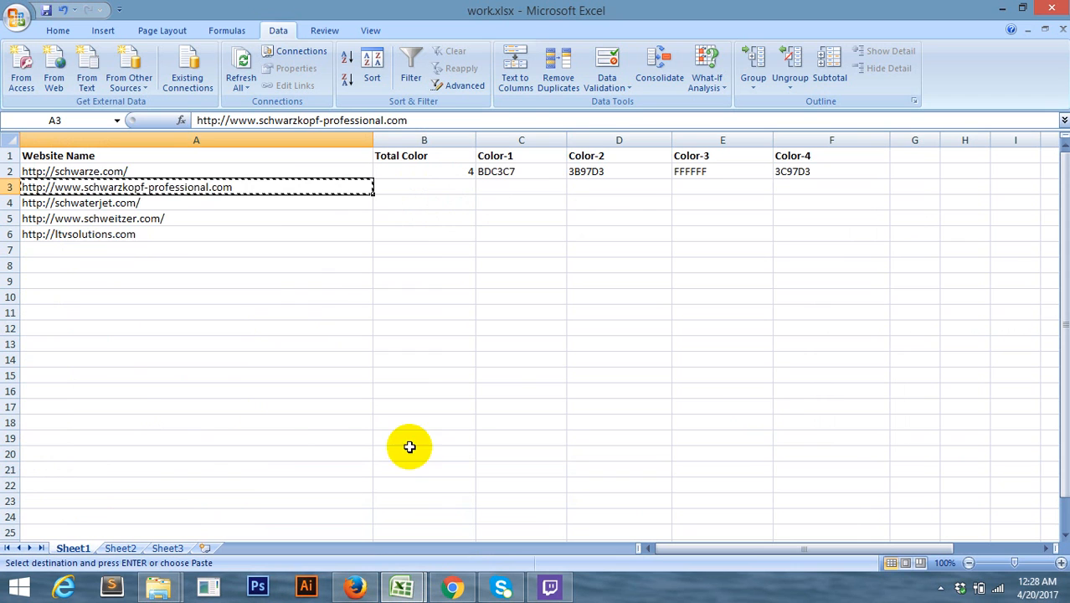
Clear the Total Color and Color-1 to Color-4 entries in the schwarze.com row, cells B2 to F2
click(240, 173)
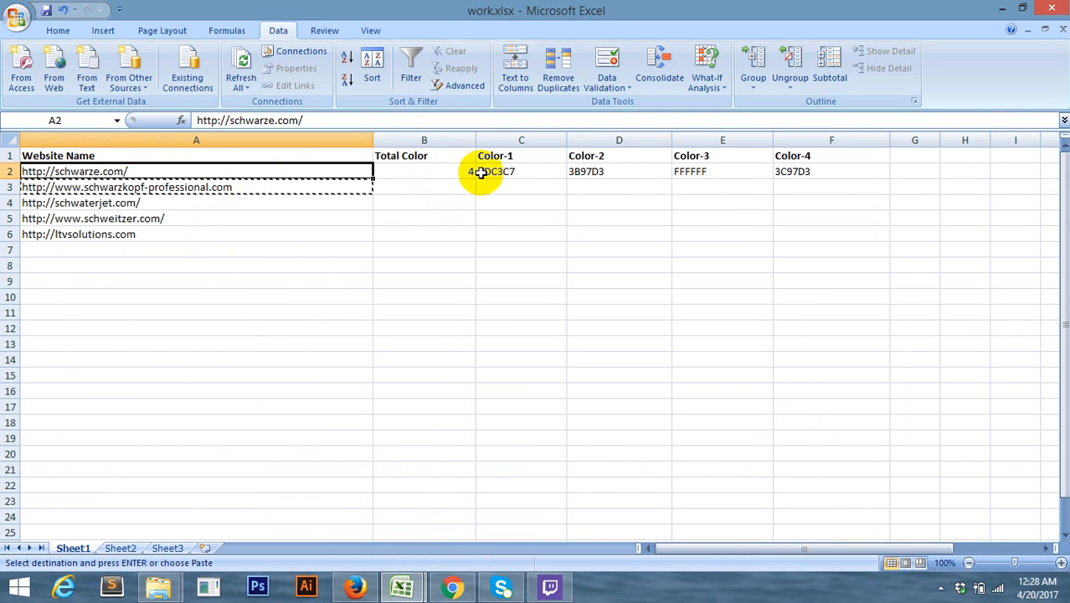
click(442, 172)
key(BackSpace)
click(513, 174)
key(BackSpace)
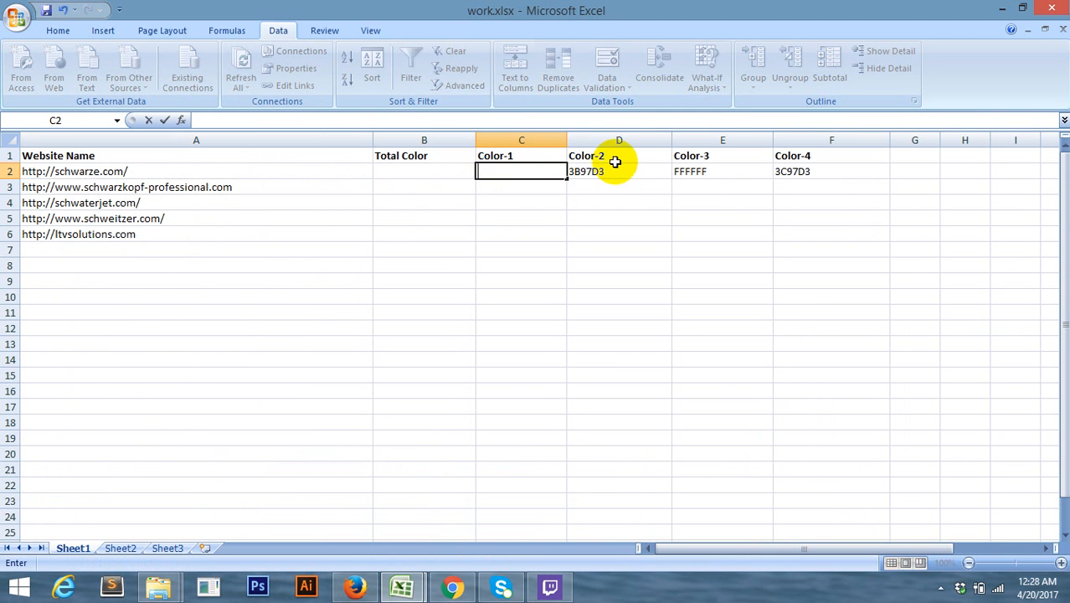
click(602, 175)
key(BackSpace)
click(686, 170)
key(BackSpace)
click(785, 170)
key(BackSpace)
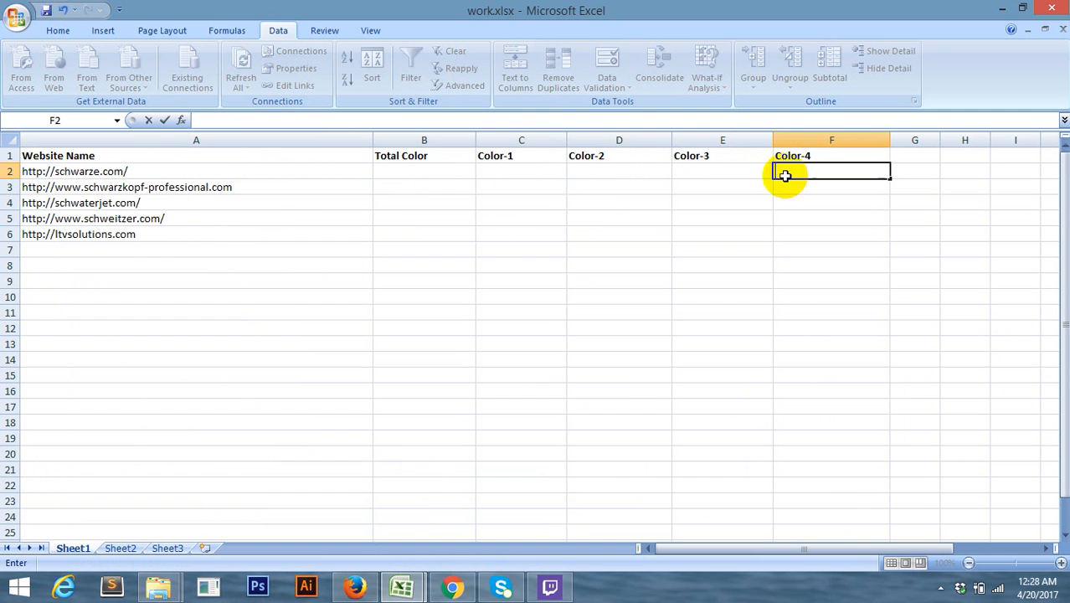
click(233, 168)
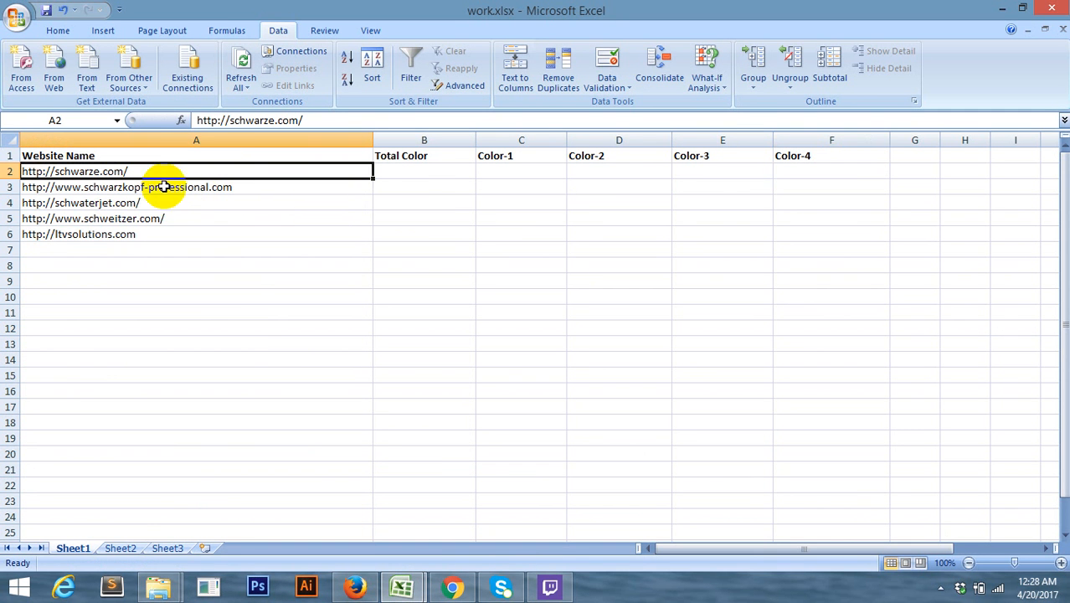
key(ctrl+c)
click(452, 586)
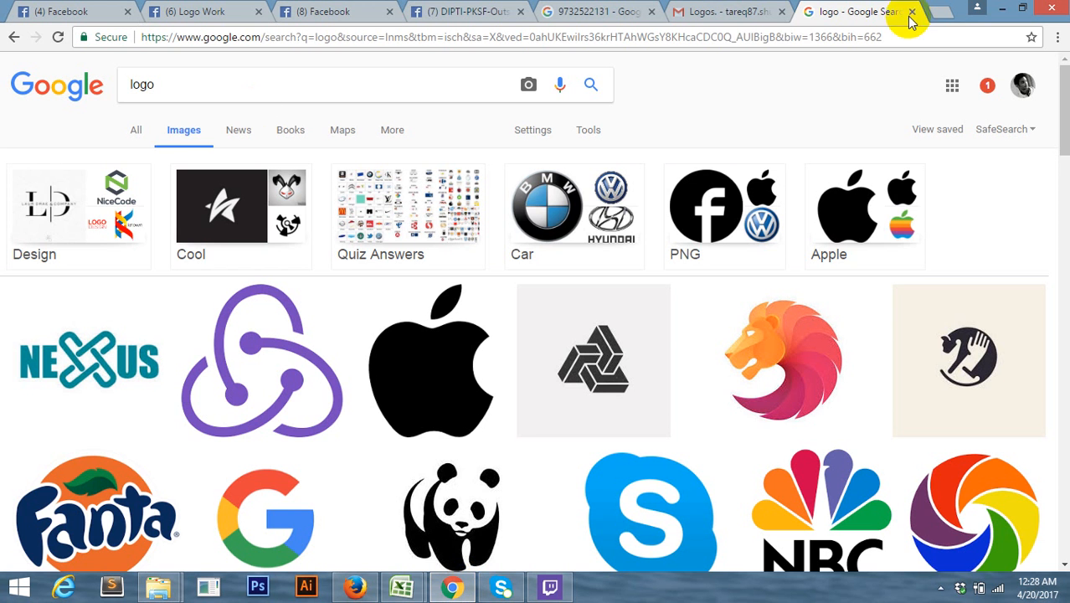
click(939, 11)
key(ctrl+v)
key(Return)
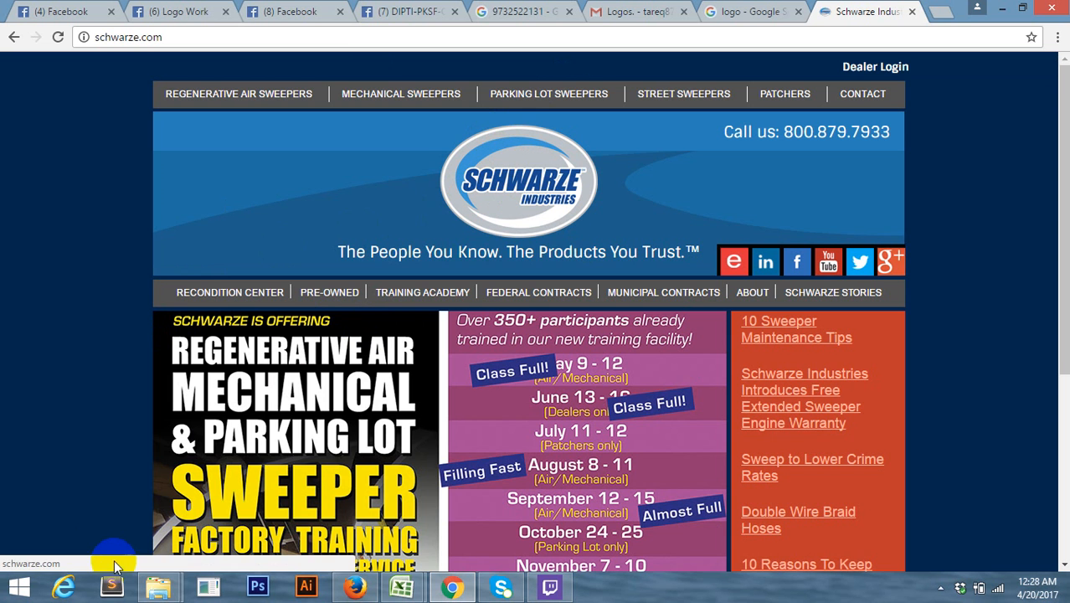
Switch to the new work video folder and launch the pixie.exe colour picker
mouse_move(158, 586)
click(282, 494)
click(172, 134)
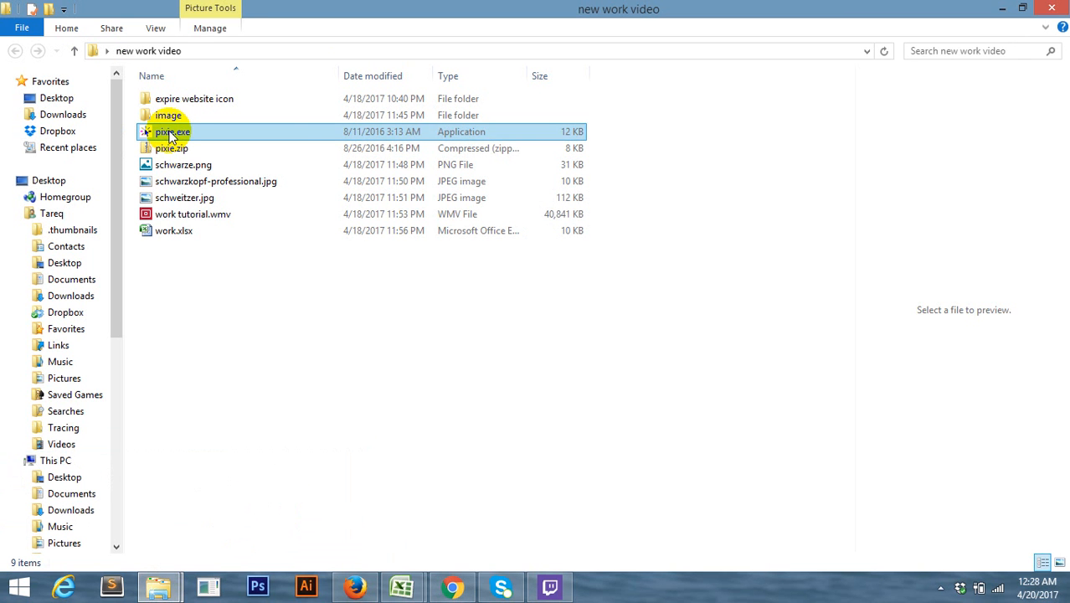
double_click(172, 134)
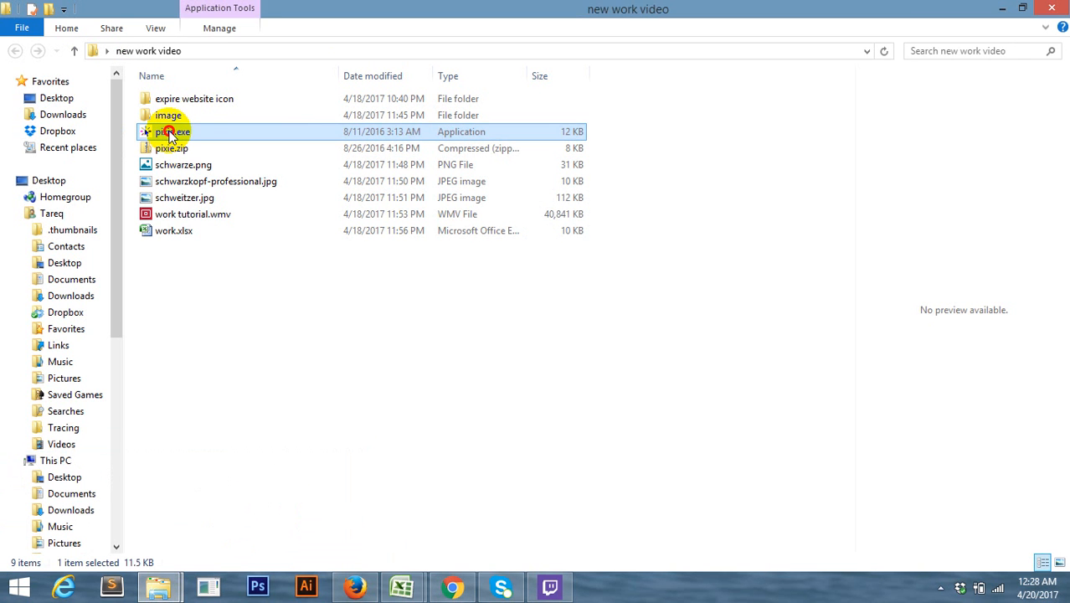
Check the colours of the Schwarze logo in Chrome and enter 4 as its Total Color in cell B2 of work.xlsx
click(451, 586)
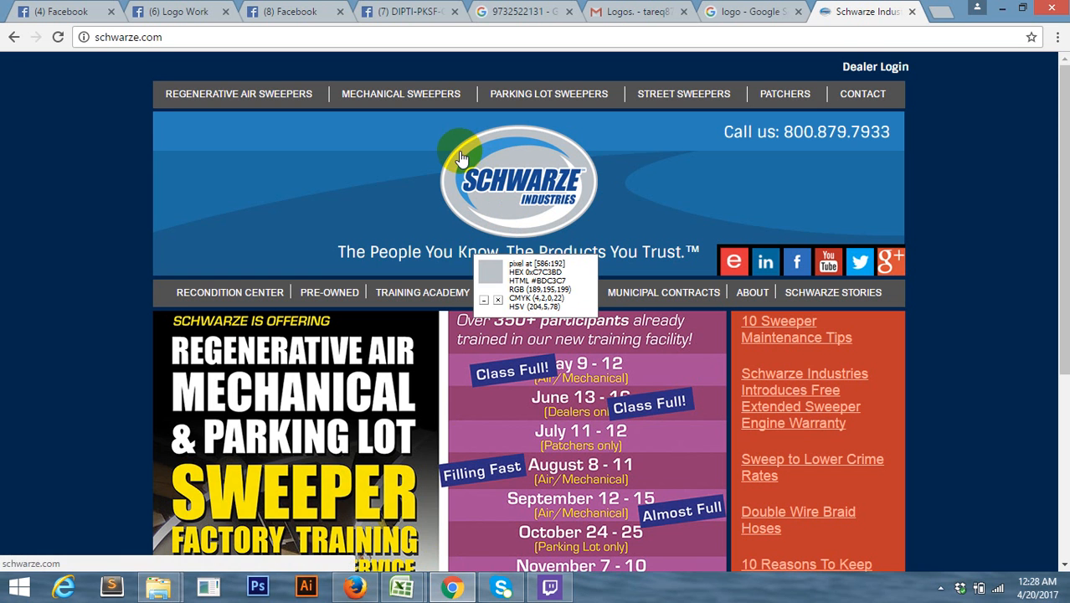
mouse_move(402, 586)
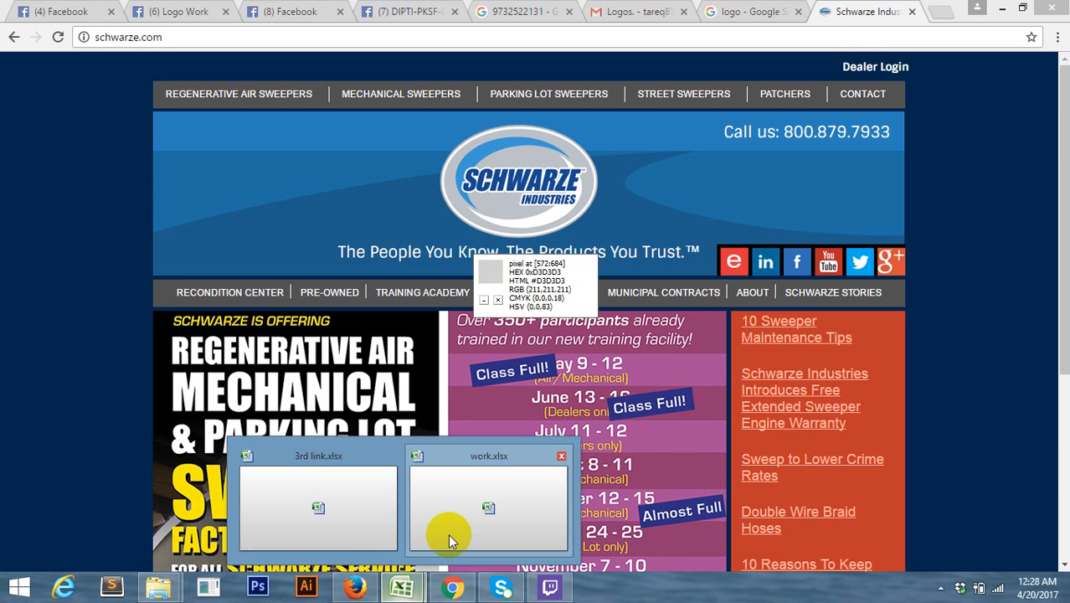
click(447, 537)
click(431, 171)
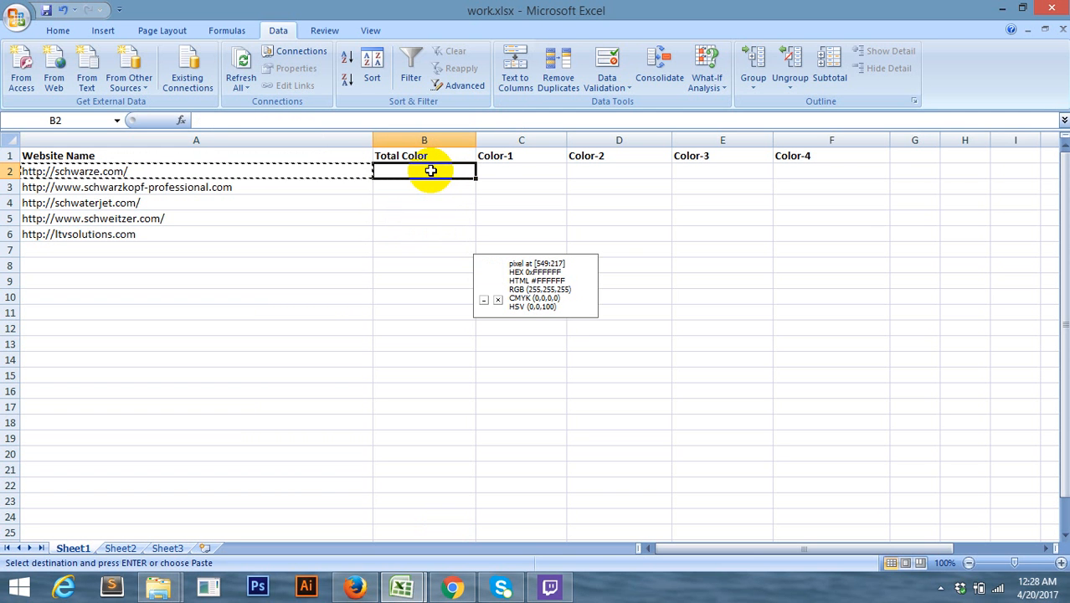
text(#)
Sample the grey of the Schwarze logo in Chrome and paste its code BDC3C7 into Color-1 of row 2 in work.xlsx
click(452, 586)
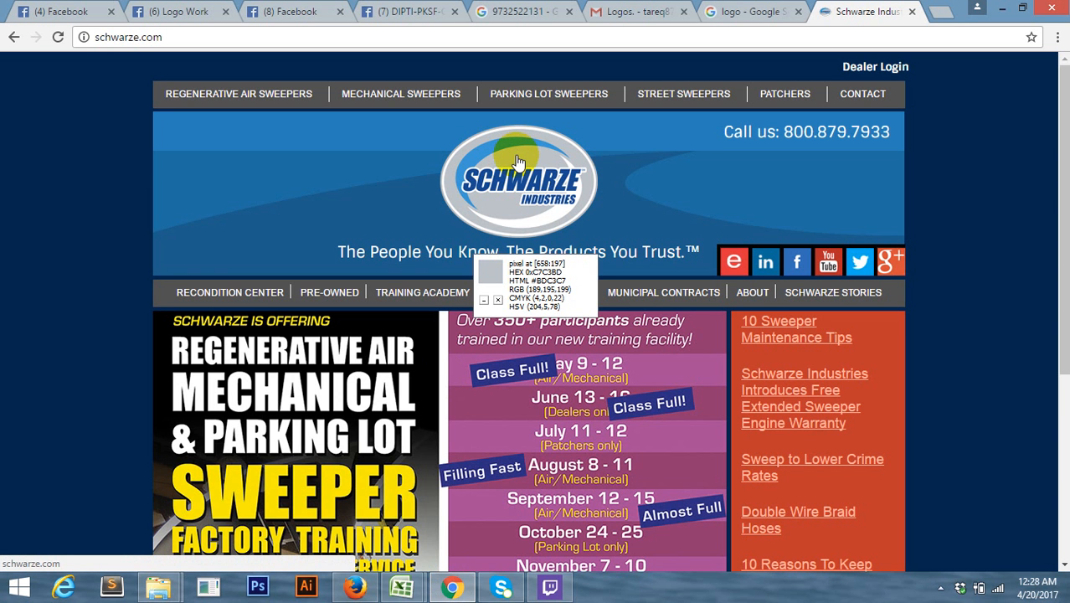
mouse_move(401, 586)
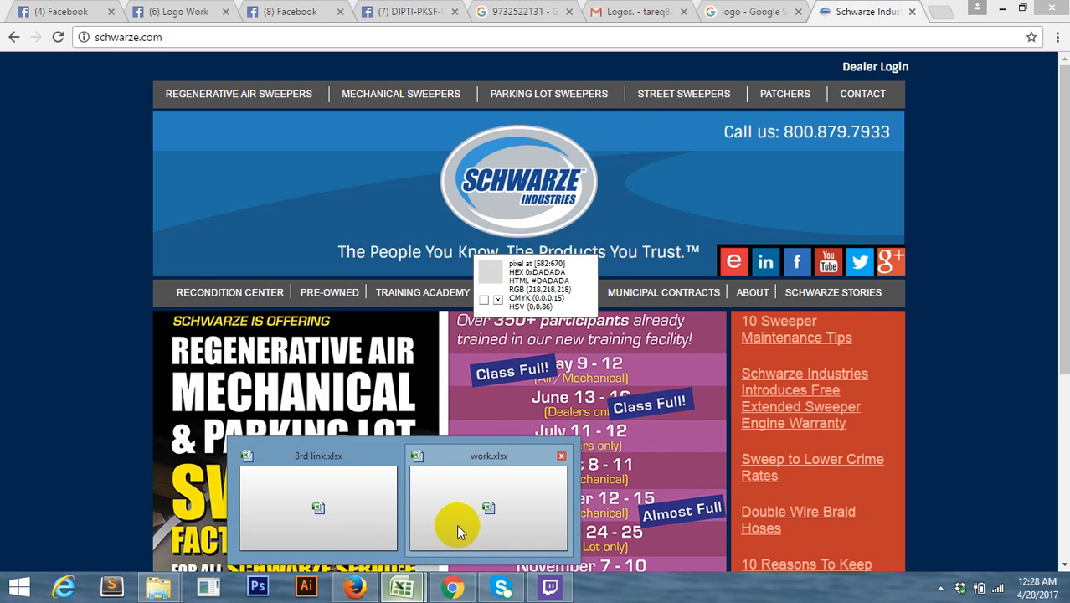
click(456, 524)
click(521, 171)
key(ctrl+v)
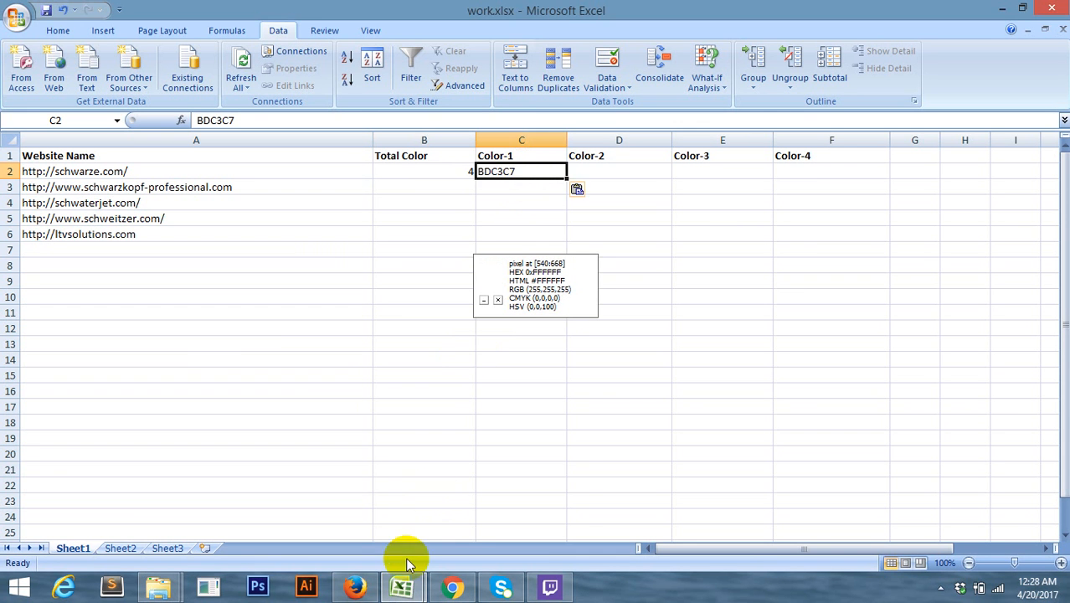
Sample the light blue of the Schwarze logo in Chrome and paste its code 3B97D3 into Color-2 of row 2 in work.xlsx
click(452, 586)
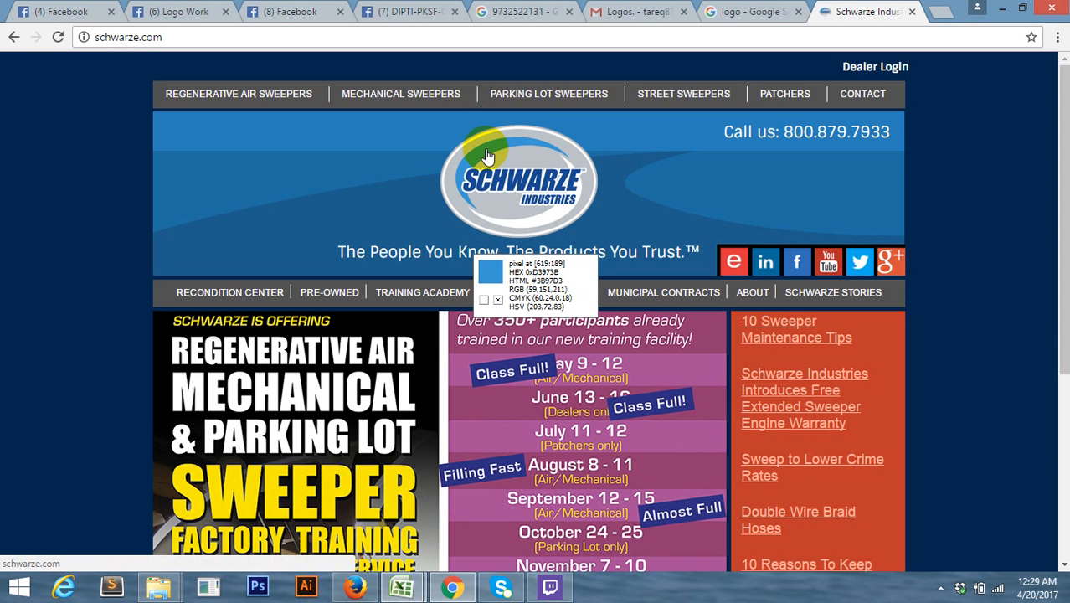
click(401, 585)
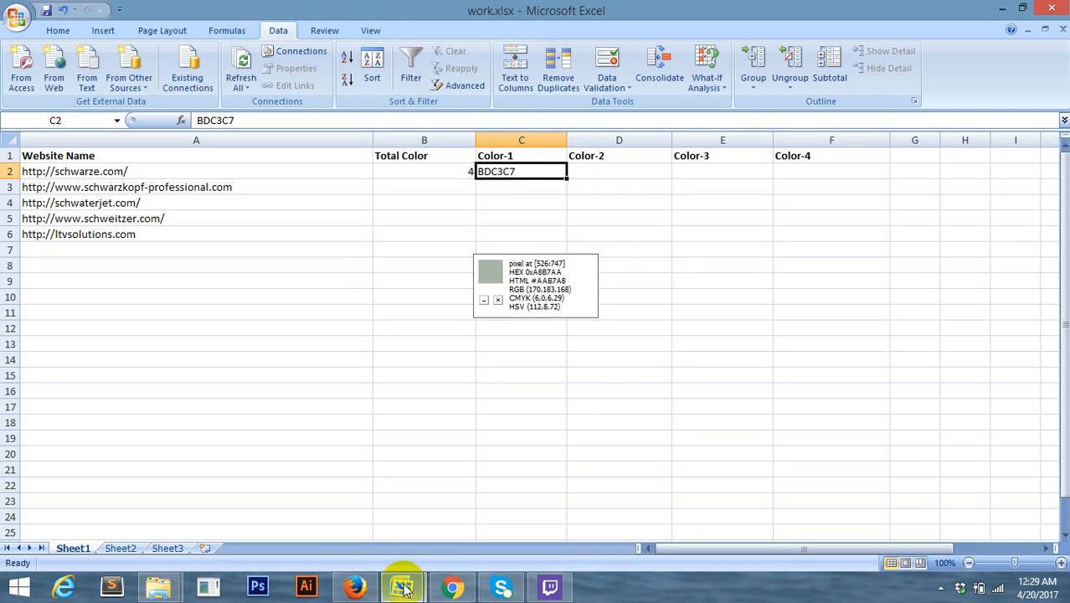
click(615, 170)
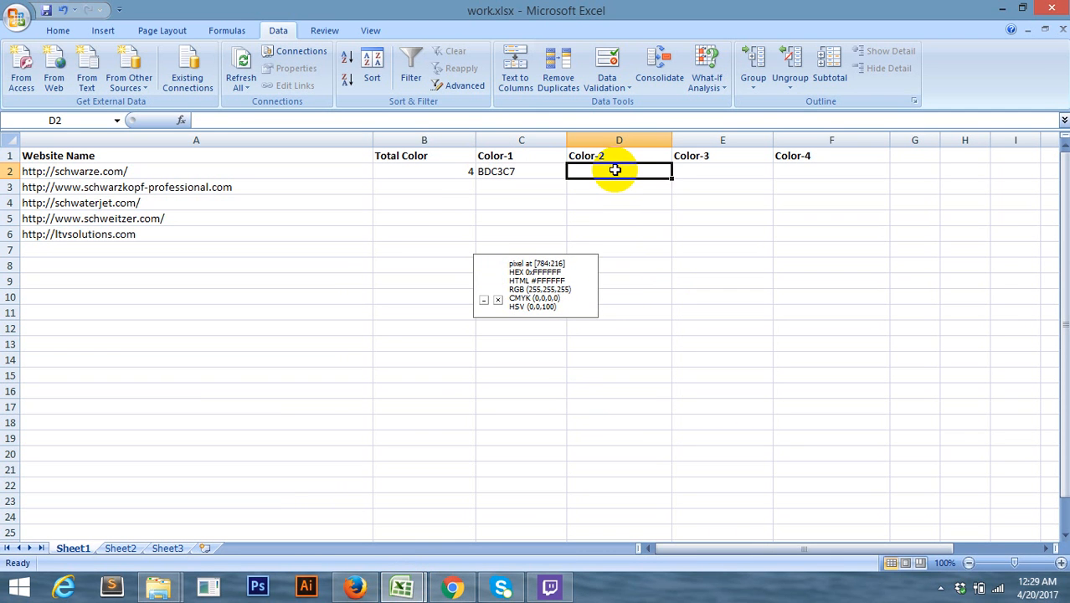
Sample the dark blue of the Schwarze logo in Chrome and paste its code 184A90 into Color-3 of row 2 in work.xlsx
click(452, 586)
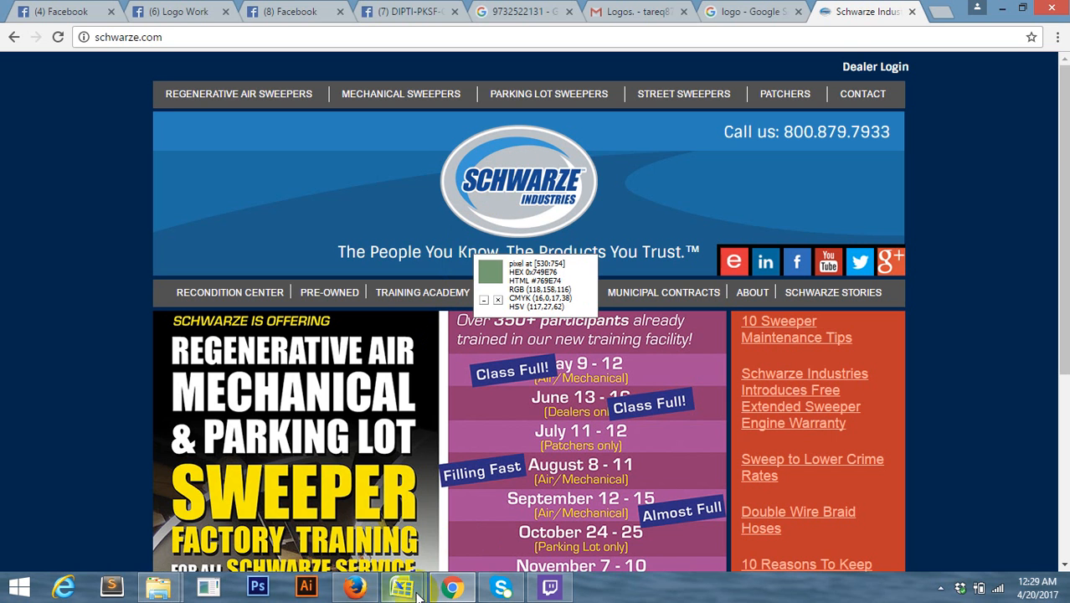
mouse_move(401, 586)
click(502, 524)
click(701, 173)
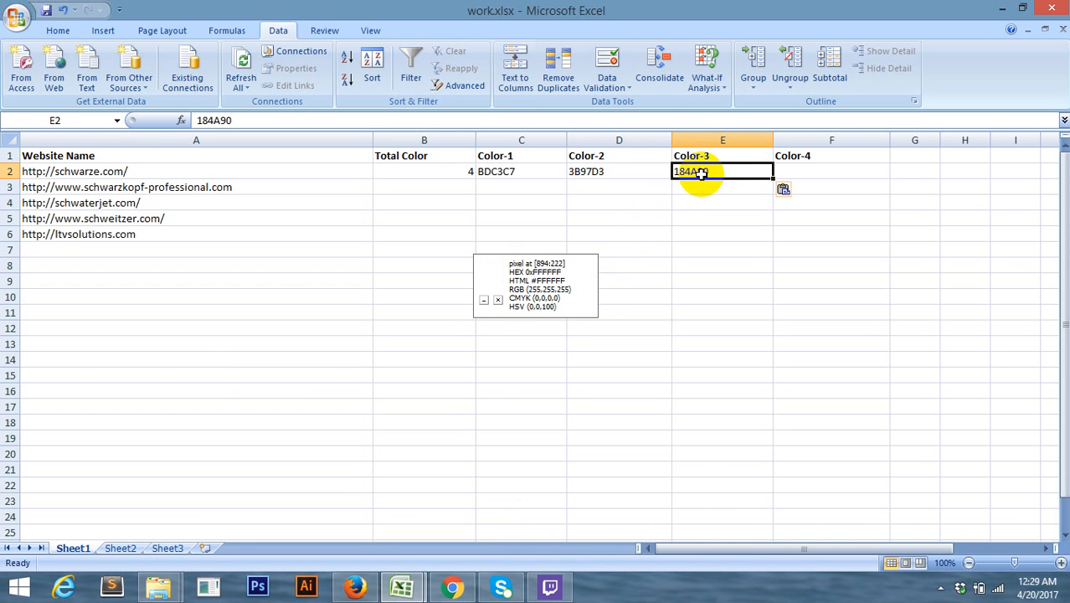
Sample the white of the Schwarze logo in Chrome and paste its code FFFFFF into Color-4 of row 2 in work.xlsx
click(452, 586)
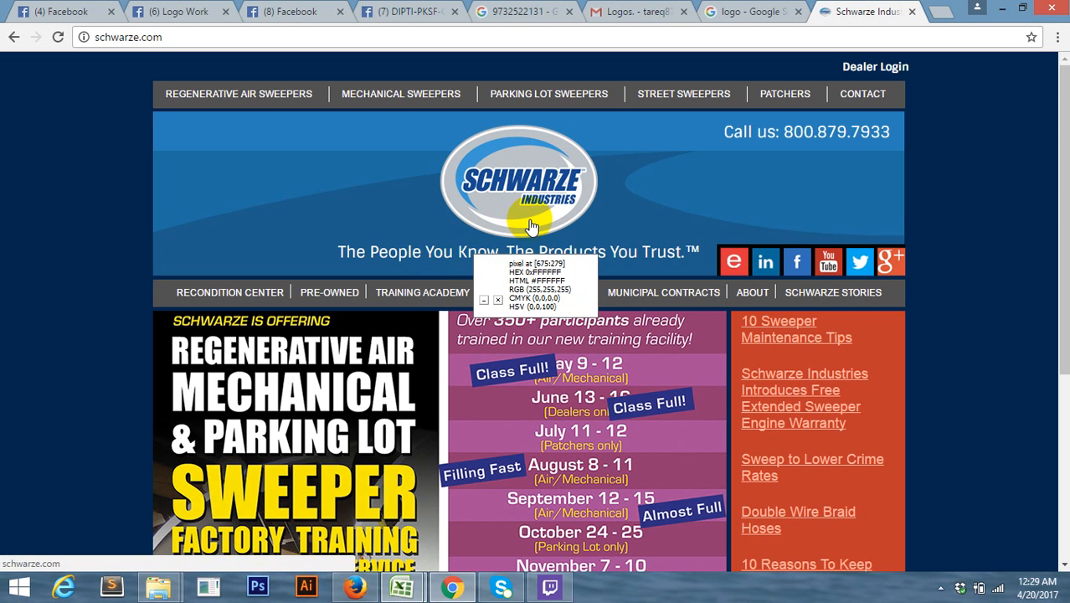
mouse_move(401, 586)
click(489, 523)
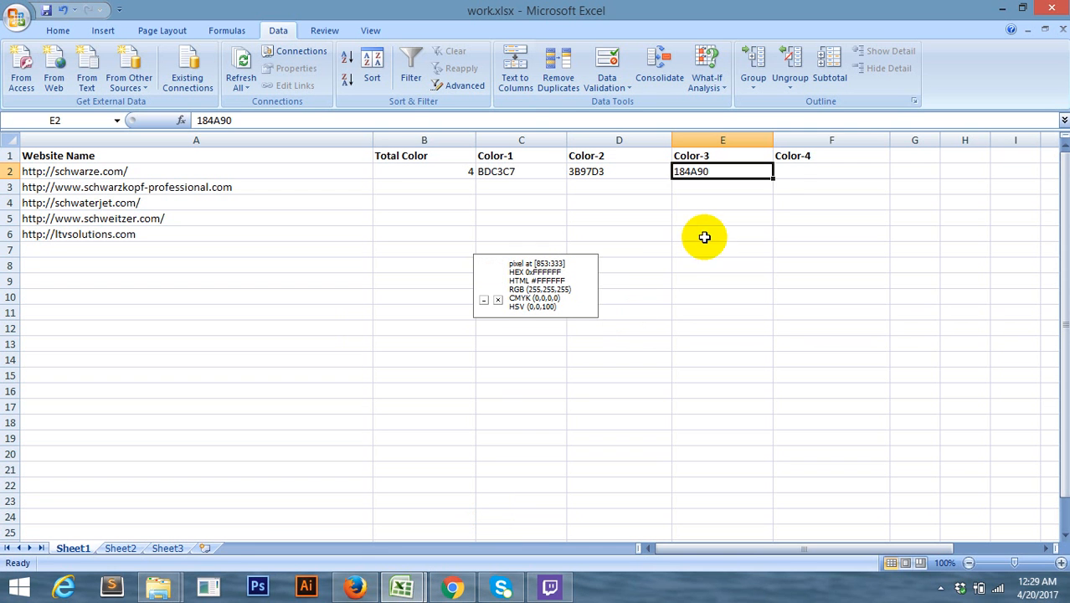
click(783, 171)
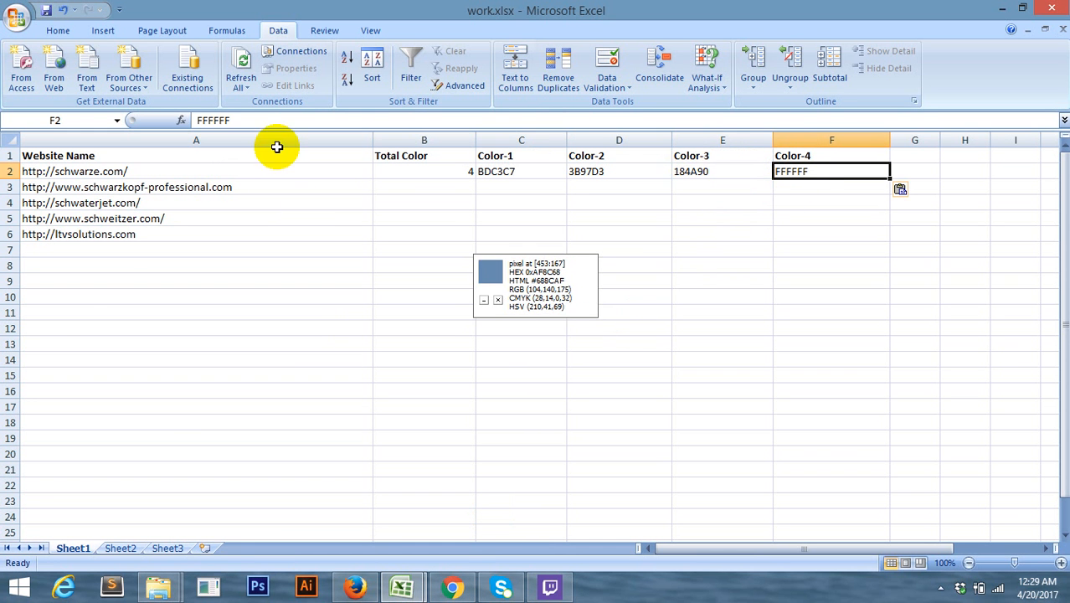
Save the Schwarze logo image from Chrome as a PNG named schwarze in the new work video folder, replacing the existing file
click(452, 585)
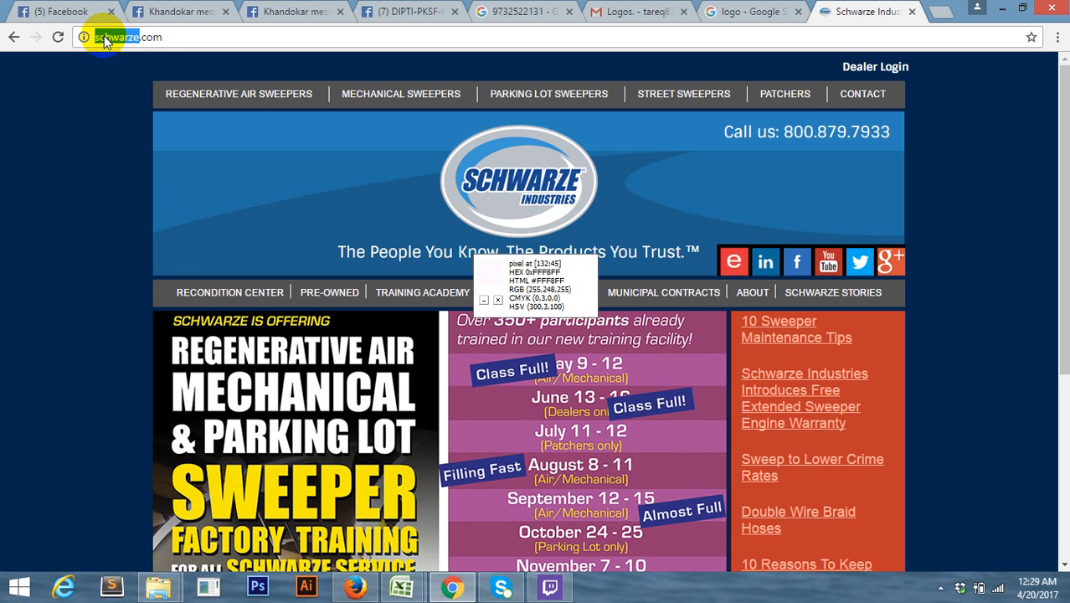
right_click(502, 158)
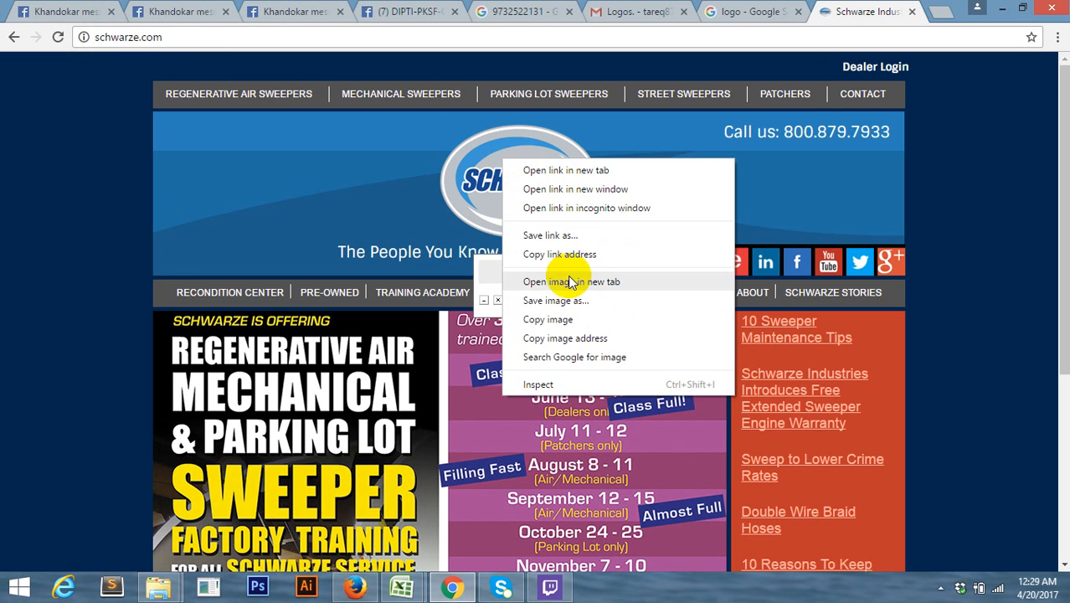
click(555, 300)
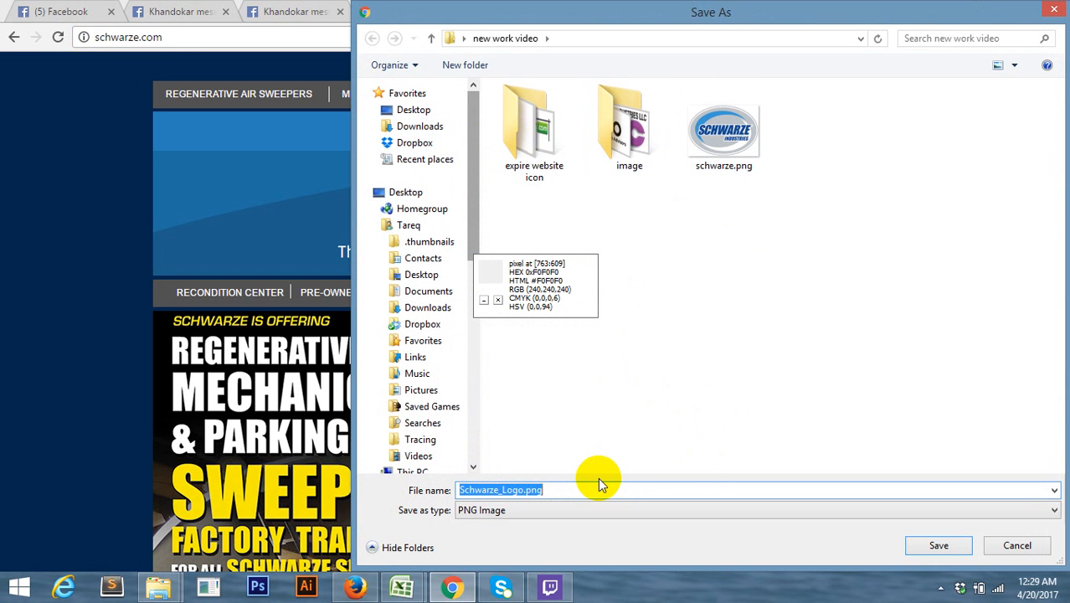
text(schwarze)
click(929, 544)
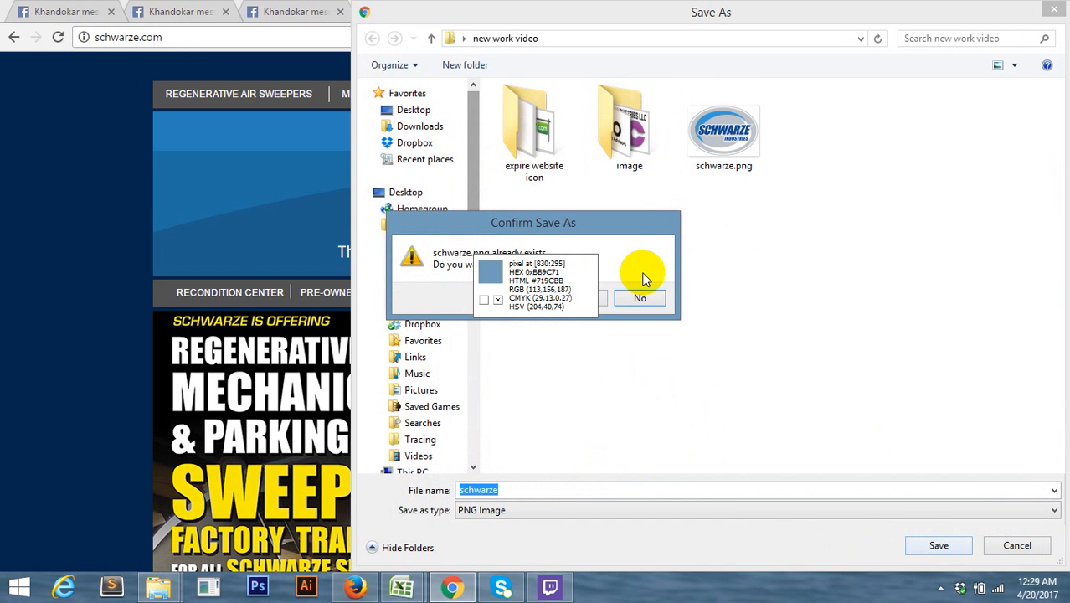
click(607, 301)
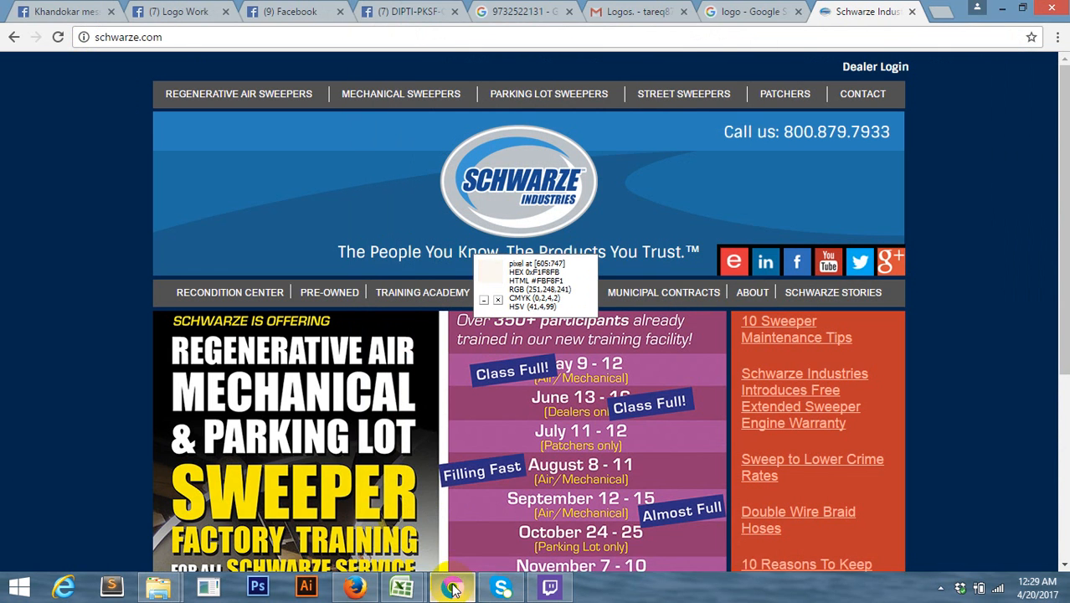
Copy the schwarzkopf-professional.com address from cell A3 of work.xlsx and open it in Chrome in place of the Schwarze page
mouse_move(401, 586)
click(457, 523)
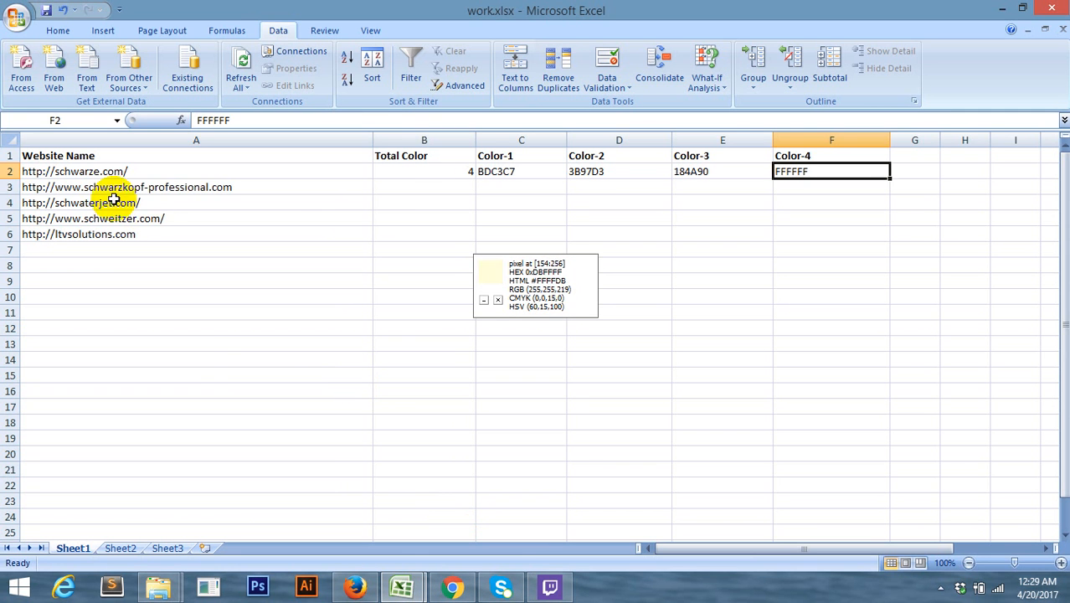
click(115, 185)
key(ctrl+c)
click(452, 585)
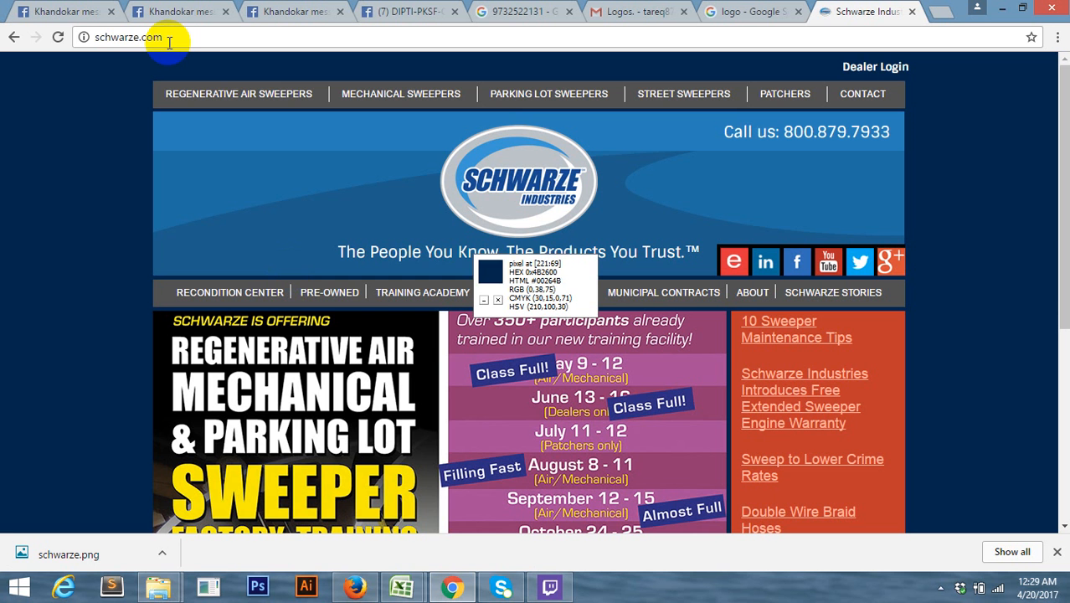
key(ctrl+v)
key(Return)
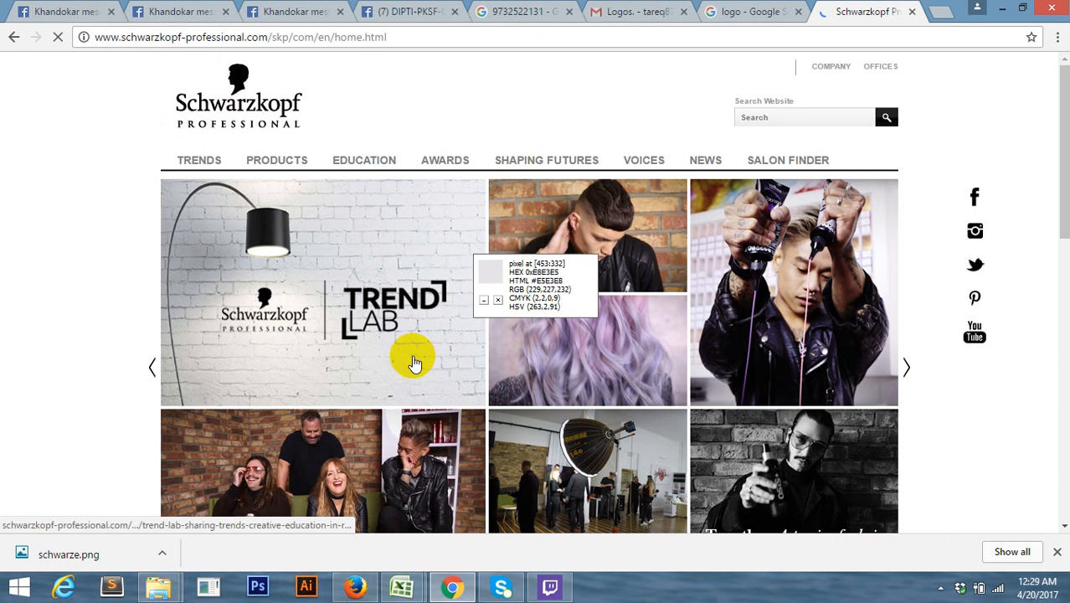
click(939, 12)
click(943, 13)
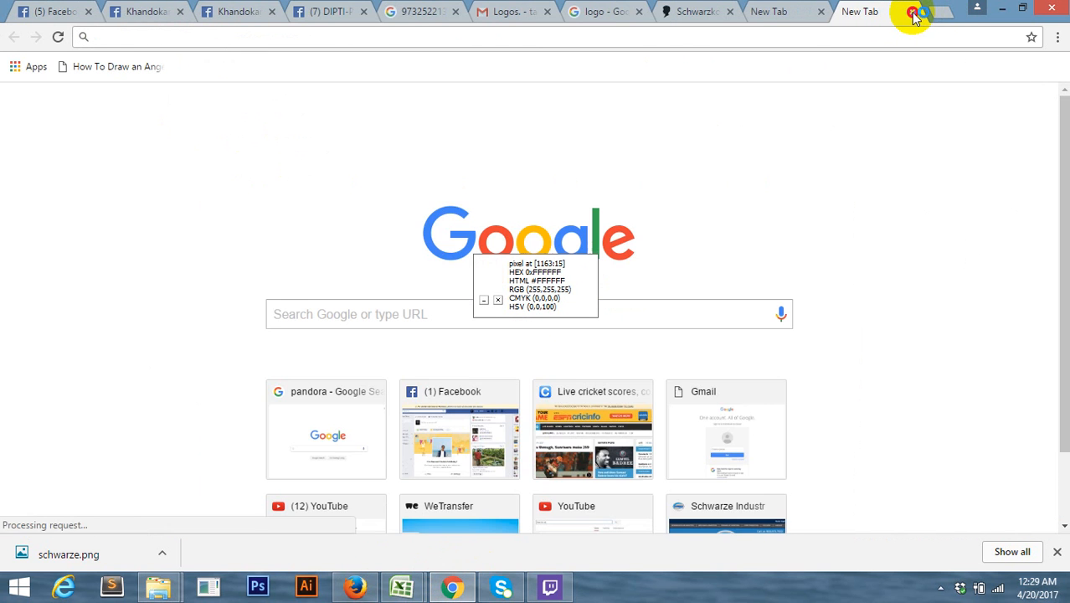
click(914, 15)
click(912, 16)
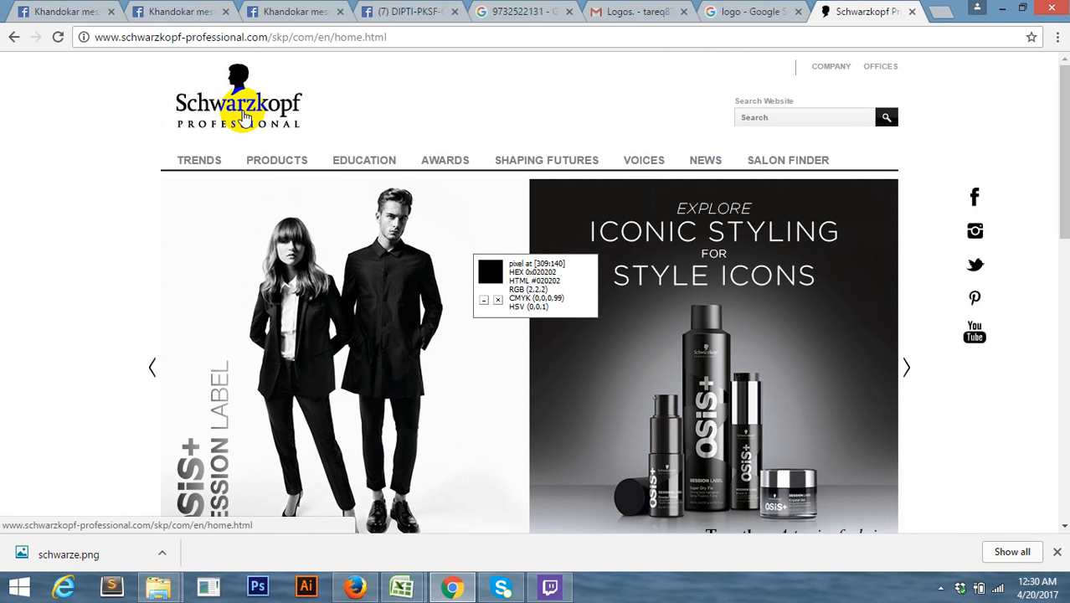
Enter 1 as Total Color in row 3 of work.xlsx and paste the Schwarzkopf logo's sampled black code into Color-1
click(401, 586)
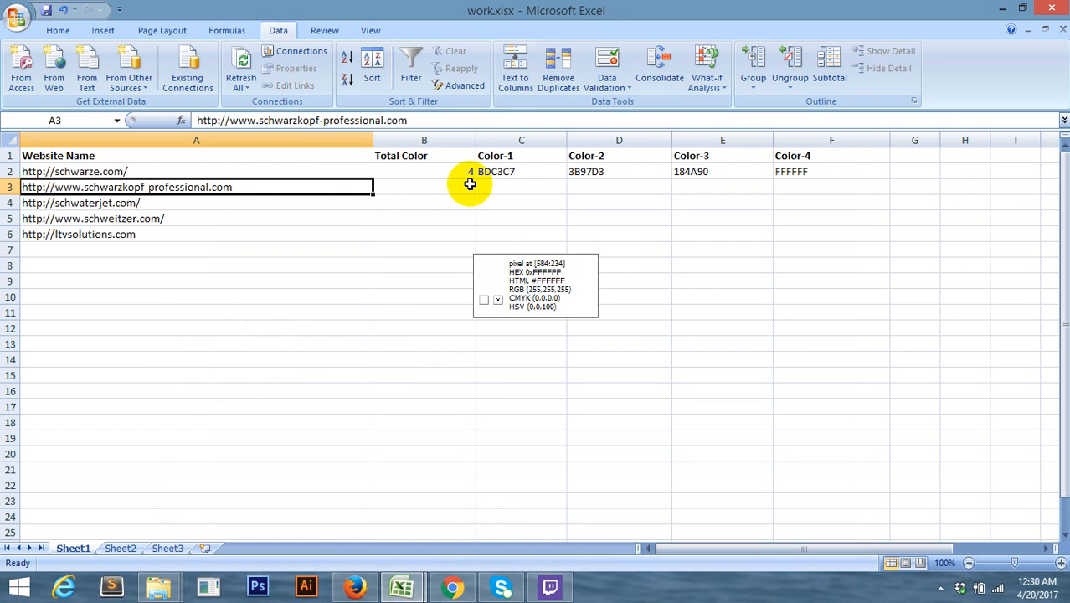
click(467, 186)
text(1)
click(538, 188)
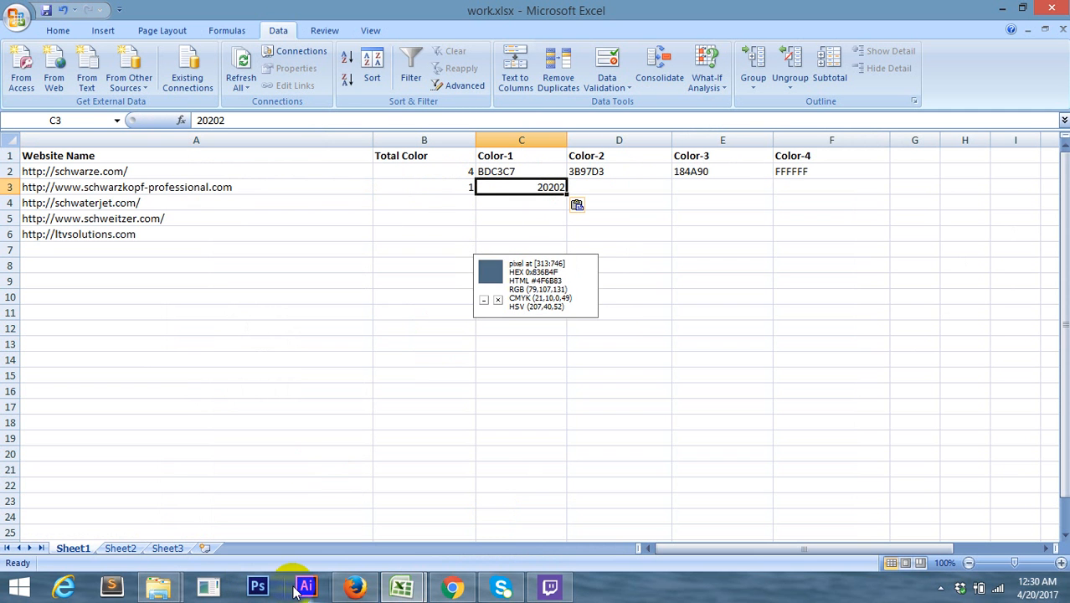
Save the Schwarzkopf logo from Chrome as a JPEG named schwarzkopf-professional in the new work video folder, replacing the existing file
click(452, 586)
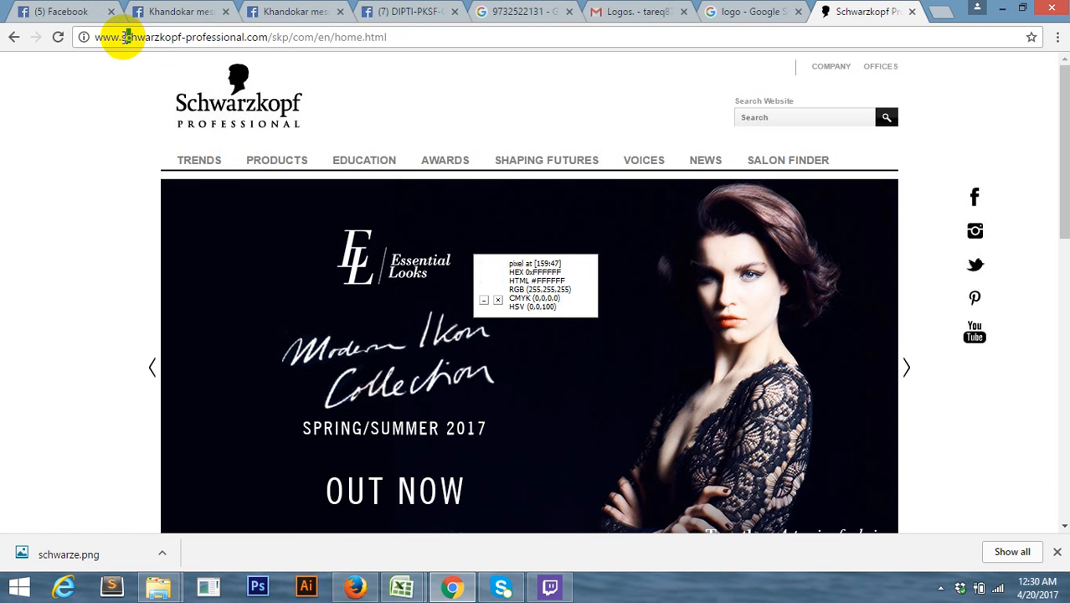
drag(123, 36, 244, 63)
right_click(227, 95)
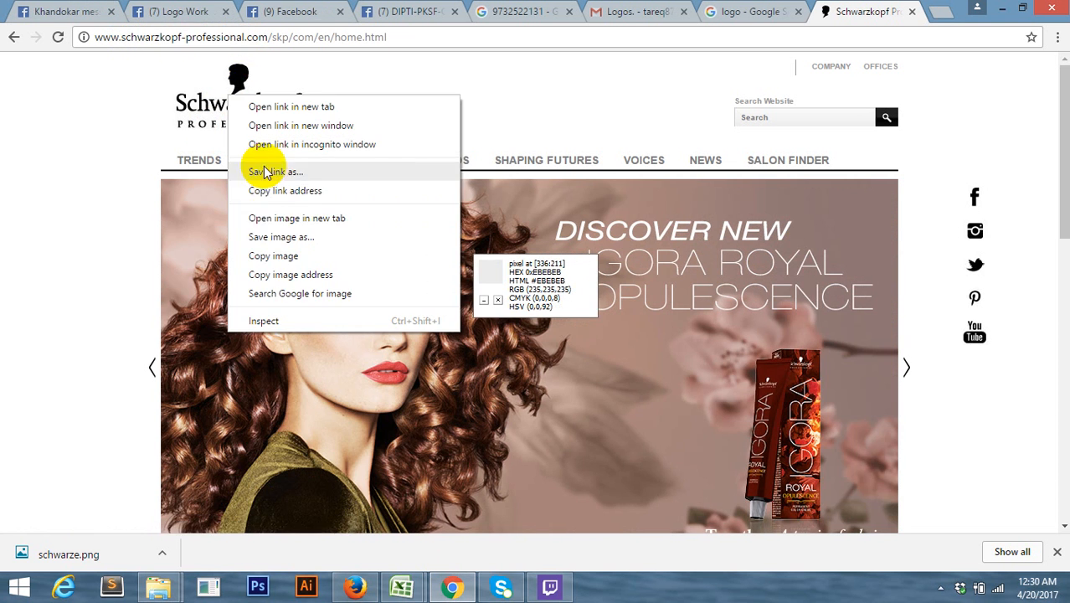
click(279, 237)
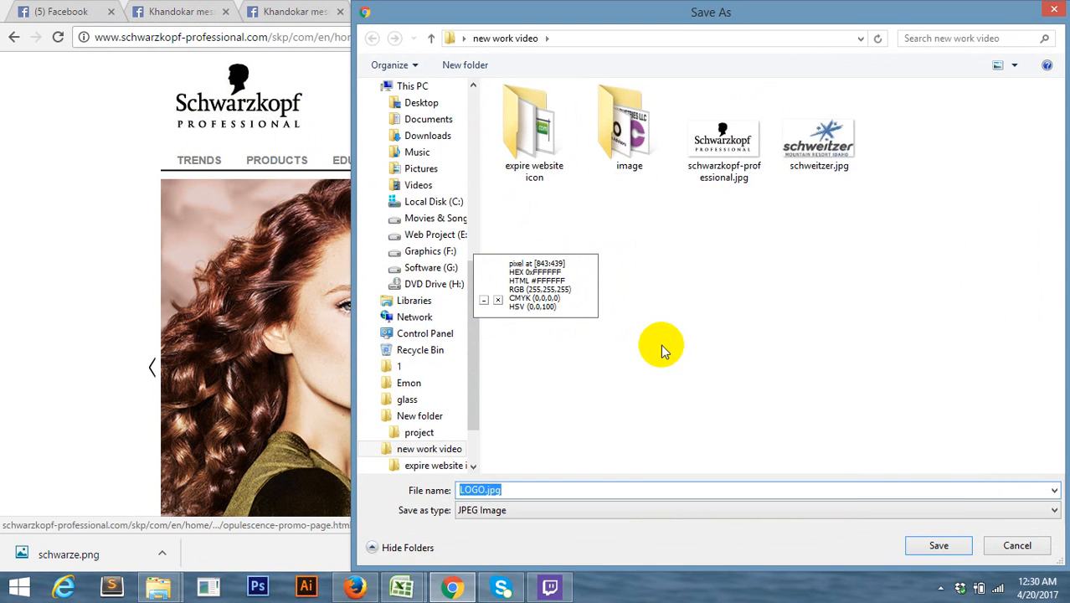
key(ctrl+v)
click(939, 544)
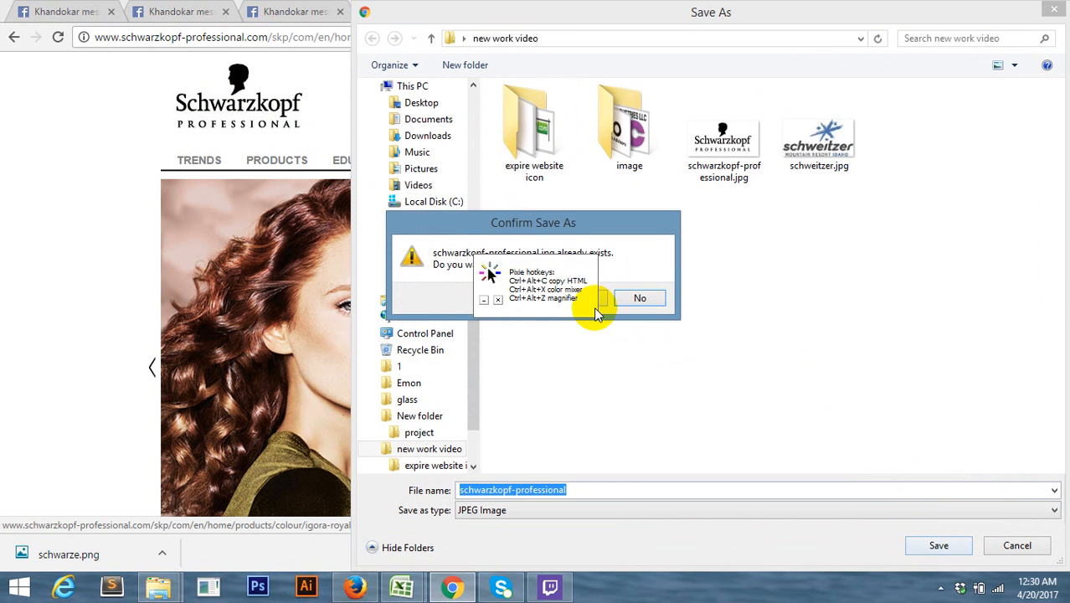
click(603, 300)
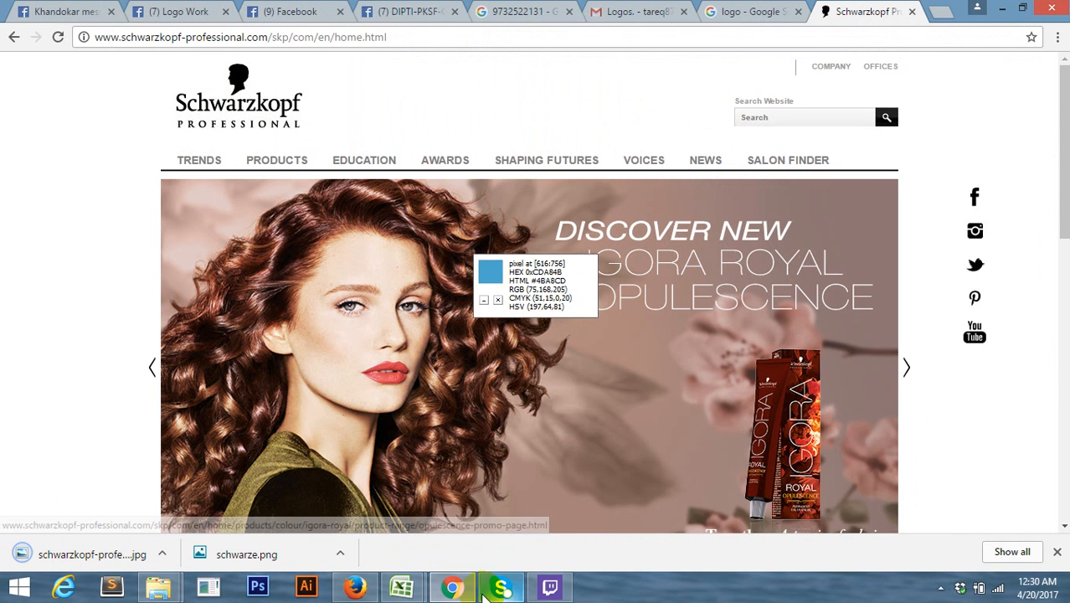
Copy the schwaterjet.com address from cell A4 of work.xlsx and open it in Chrome in place of the Schwarzkopf page
click(450, 588)
click(136, 203)
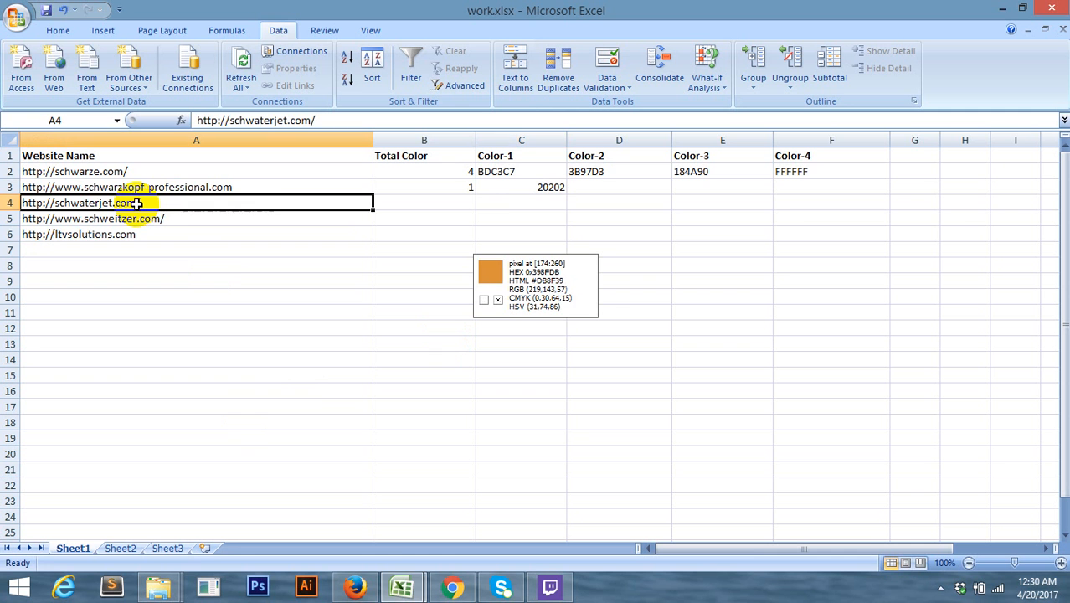
key(ctrl+c)
click(452, 589)
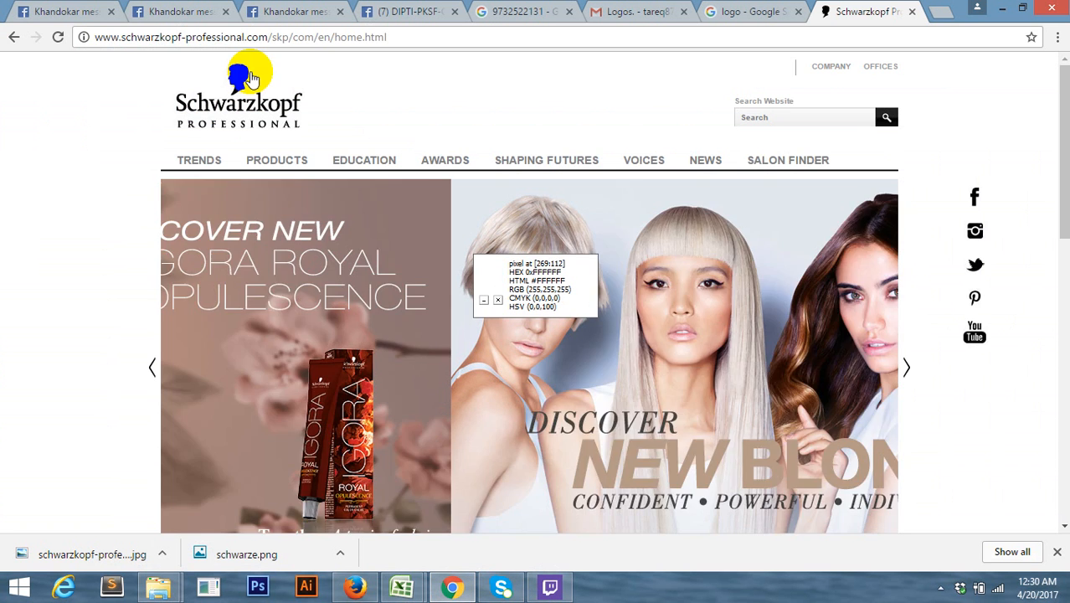
click(265, 38)
key(ctrl+v)
key(Return)
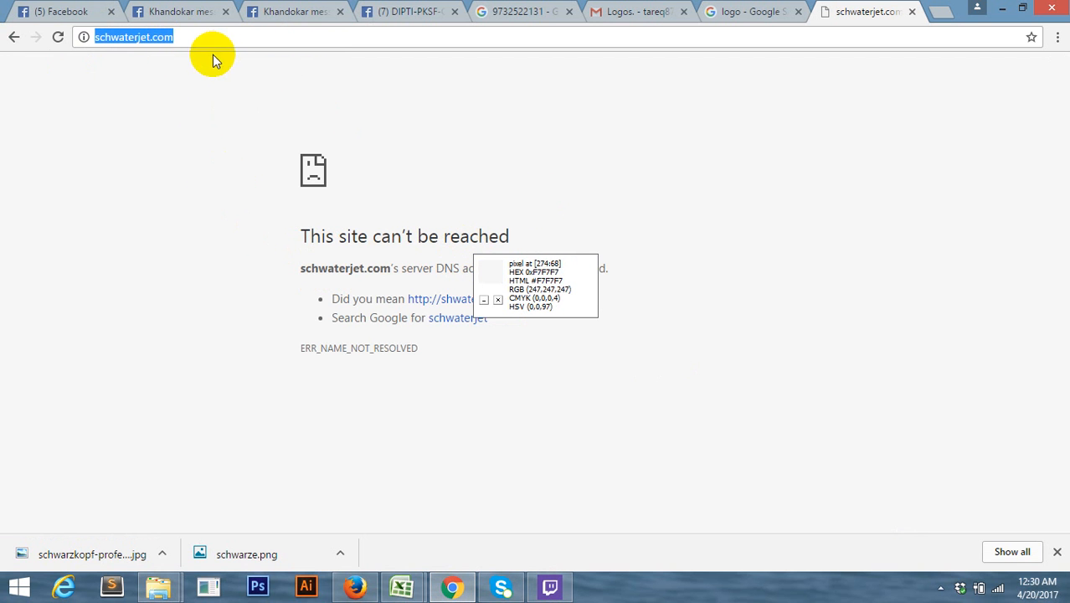
mouse_move(408, 593)
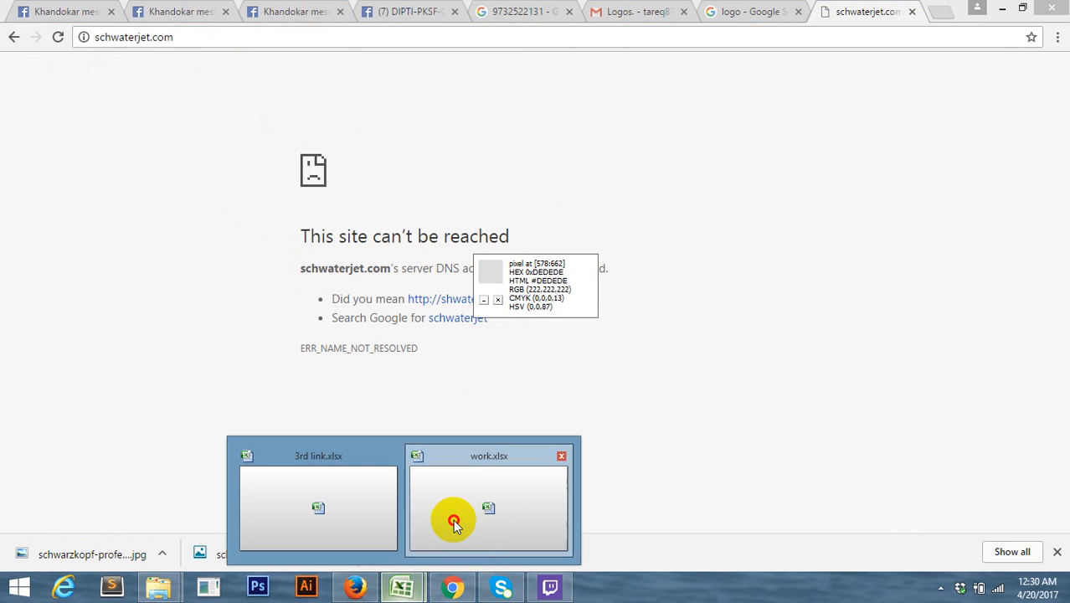
click(449, 456)
click(120, 548)
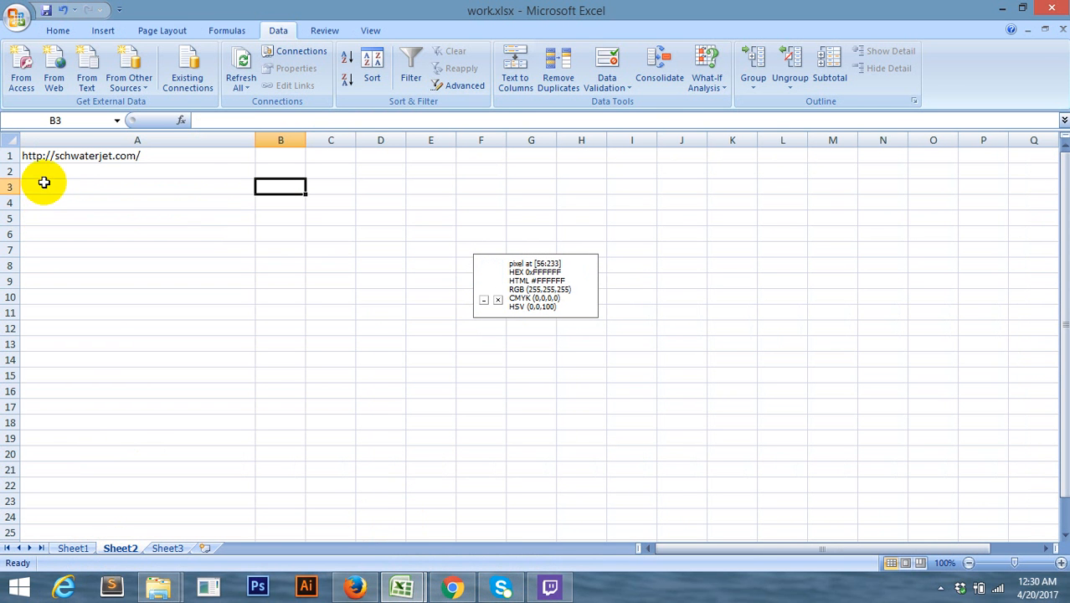
click(71, 157)
key(BackSpace)
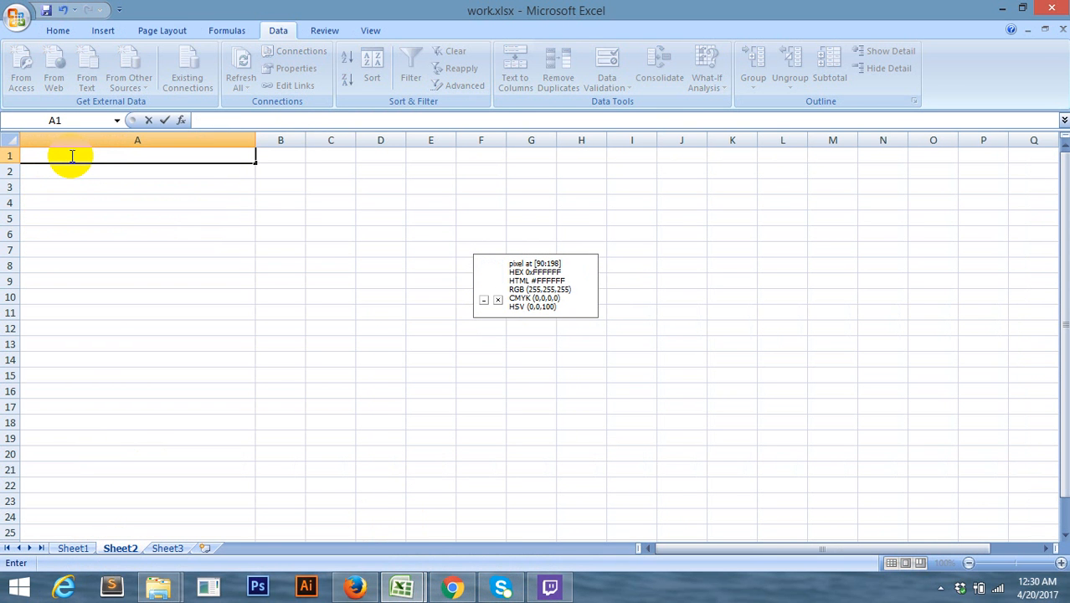
key(Return)
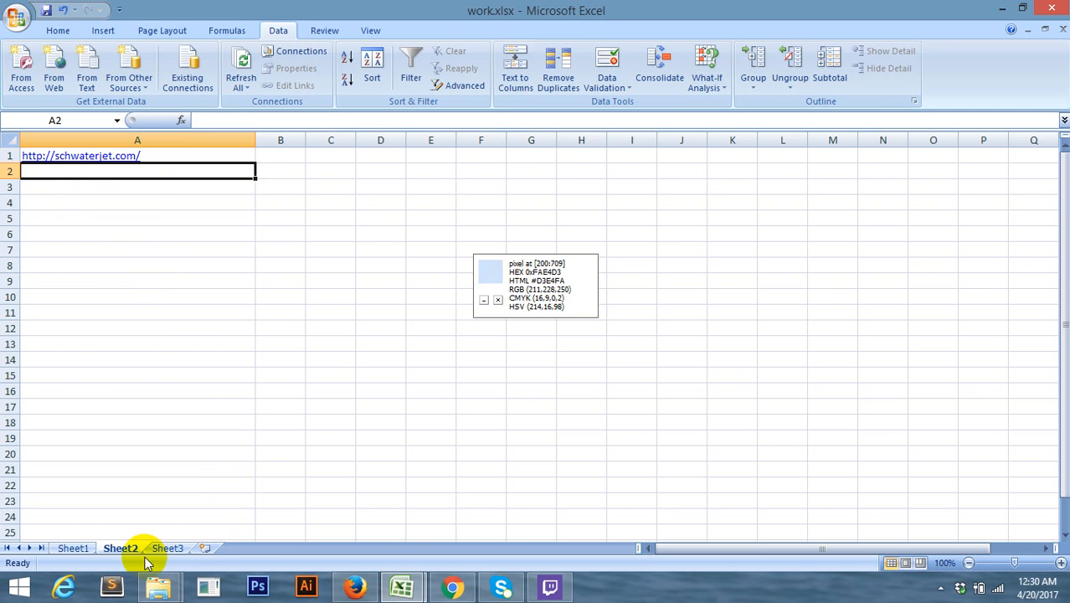
click(73, 548)
click(146, 221)
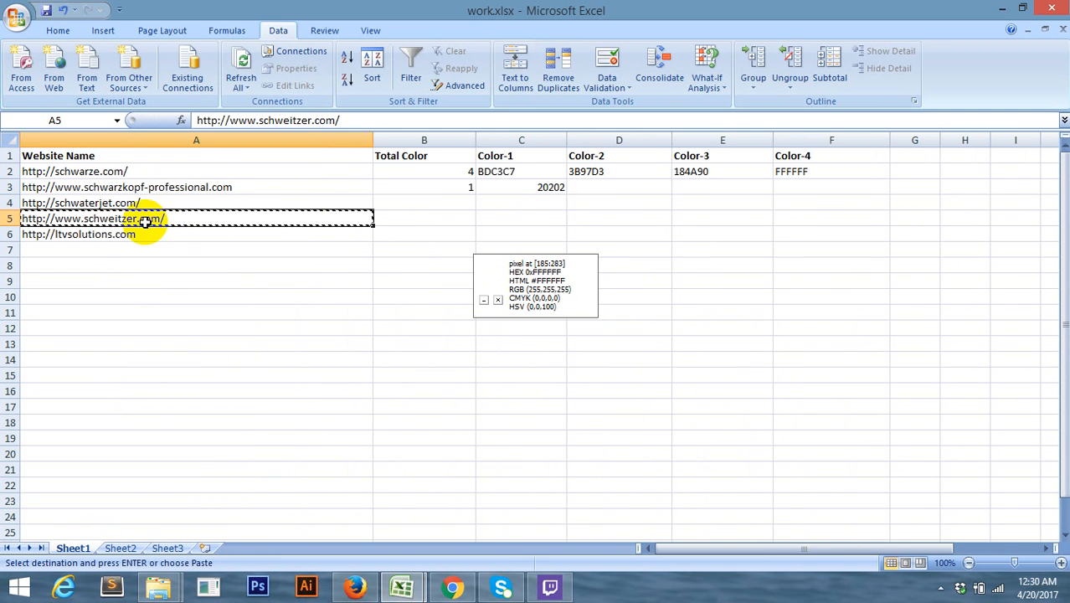
key(alt+Tab)
key(ctrl+v)
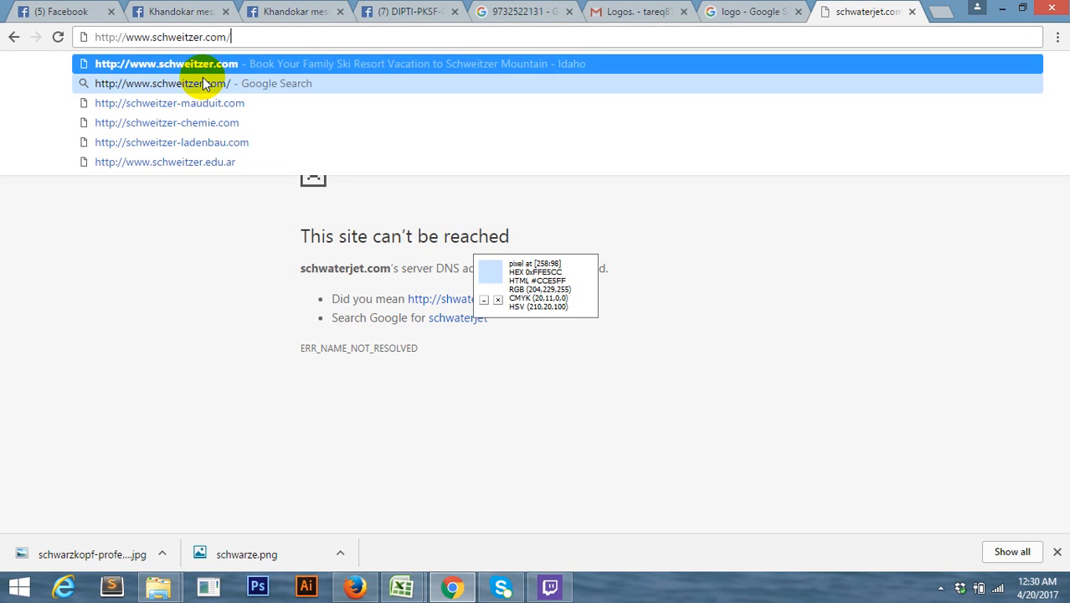
key(Return)
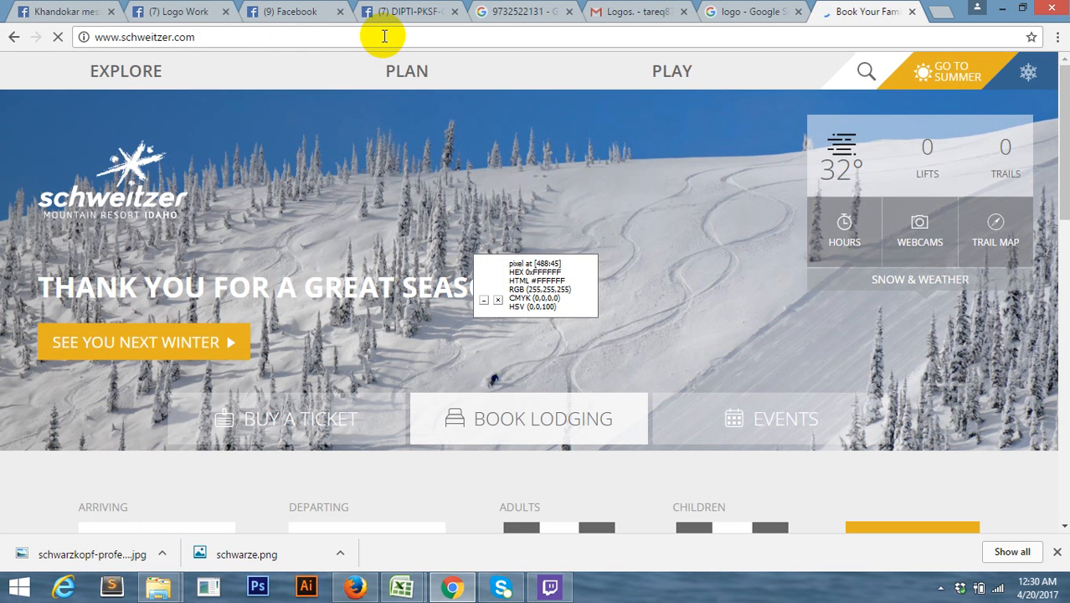
Search Google Images for "schweitzer logo" and compare the images with the logo on the Schweitzer website
right_click(143, 164)
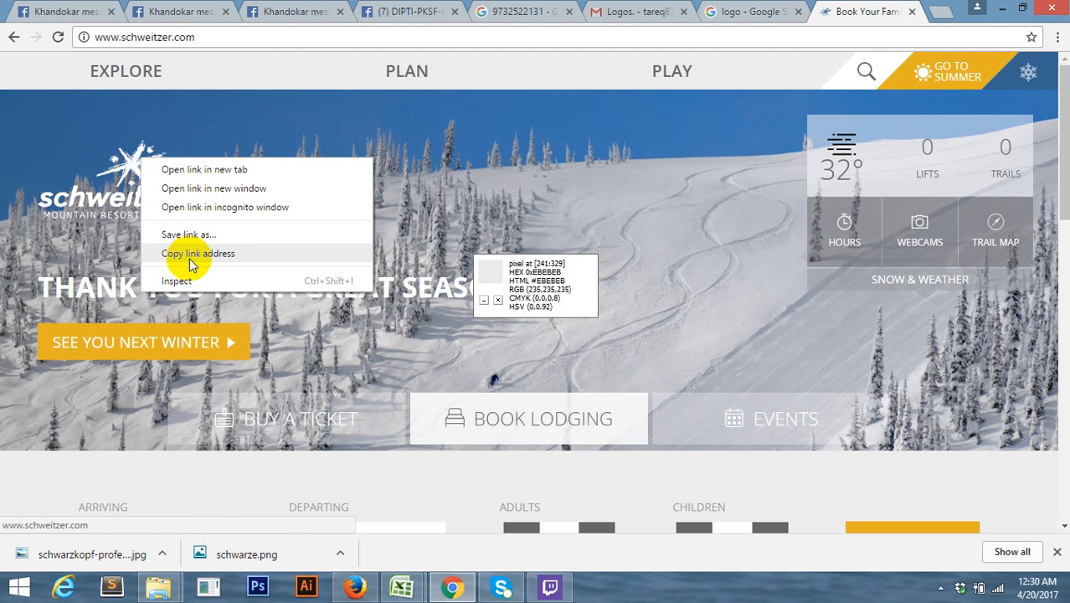
click(144, 40)
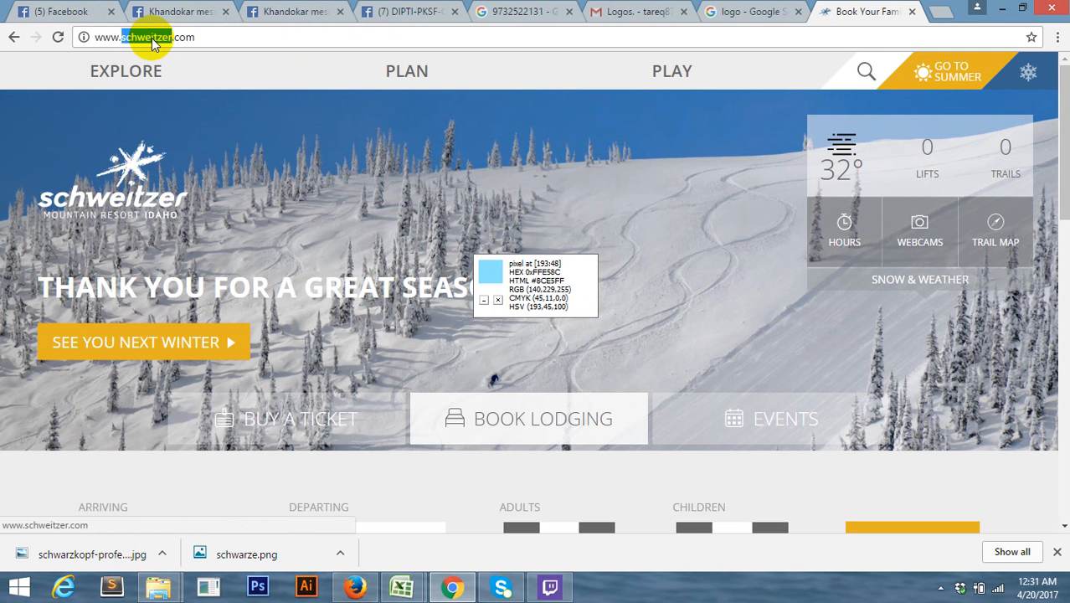
click(764, 11)
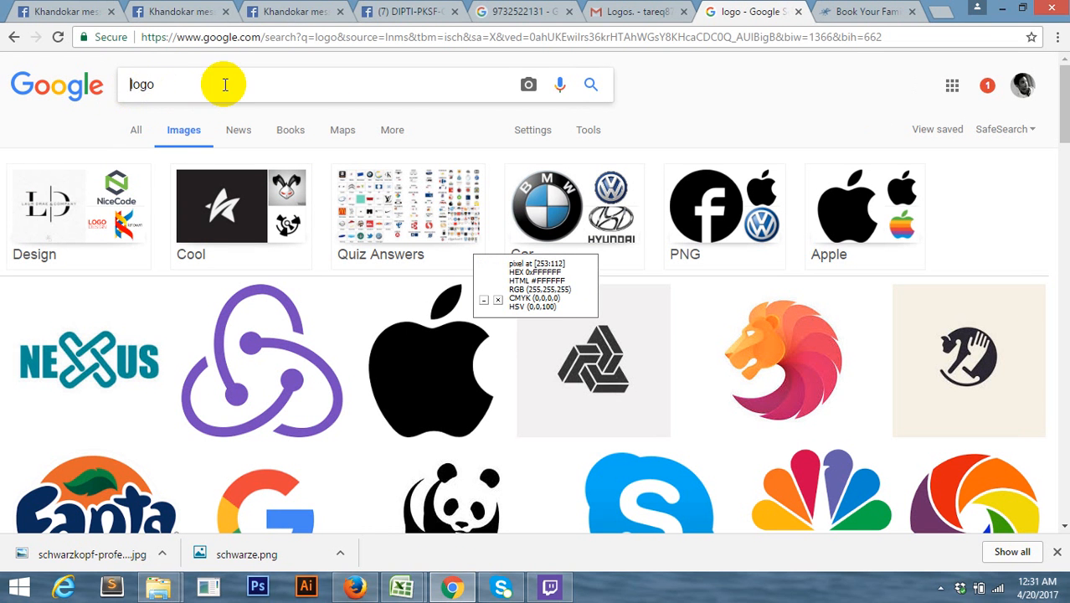
text(schweitzer)
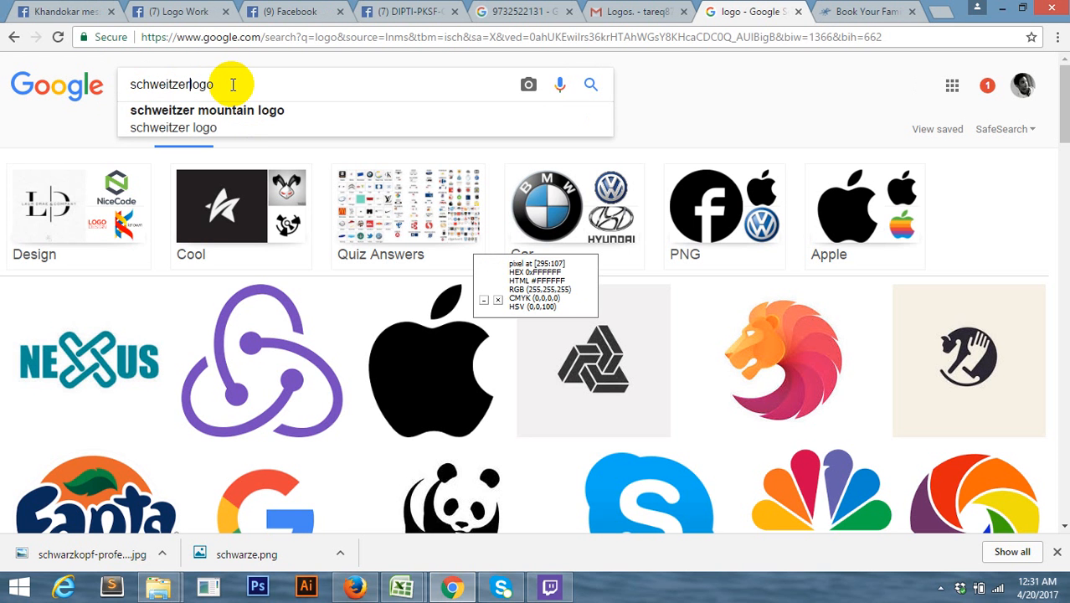
key(Return)
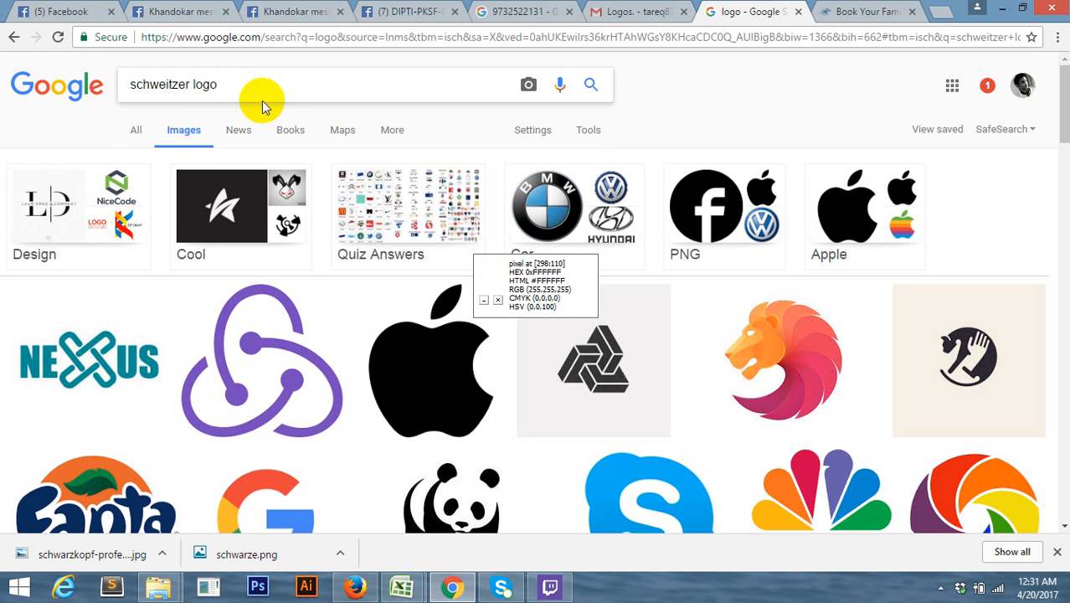
key(ctrl+Tab)
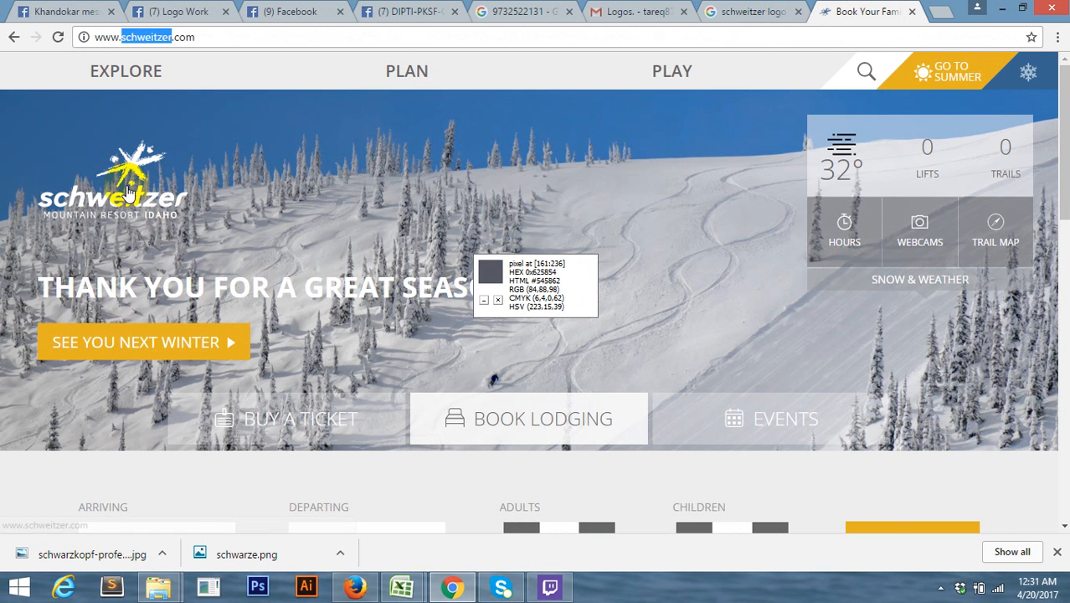
click(747, 12)
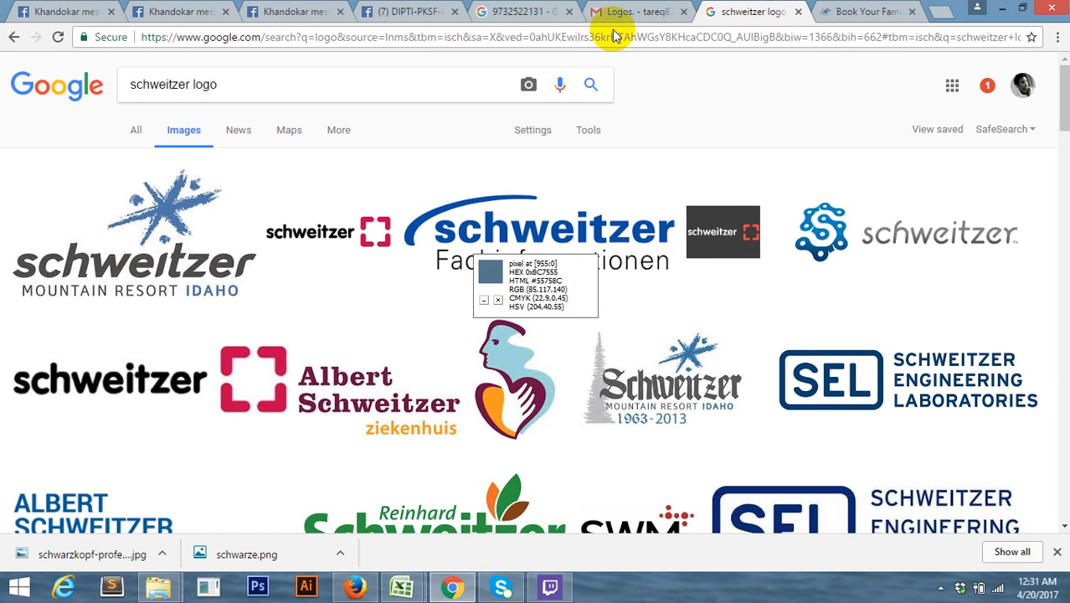
right_click(159, 202)
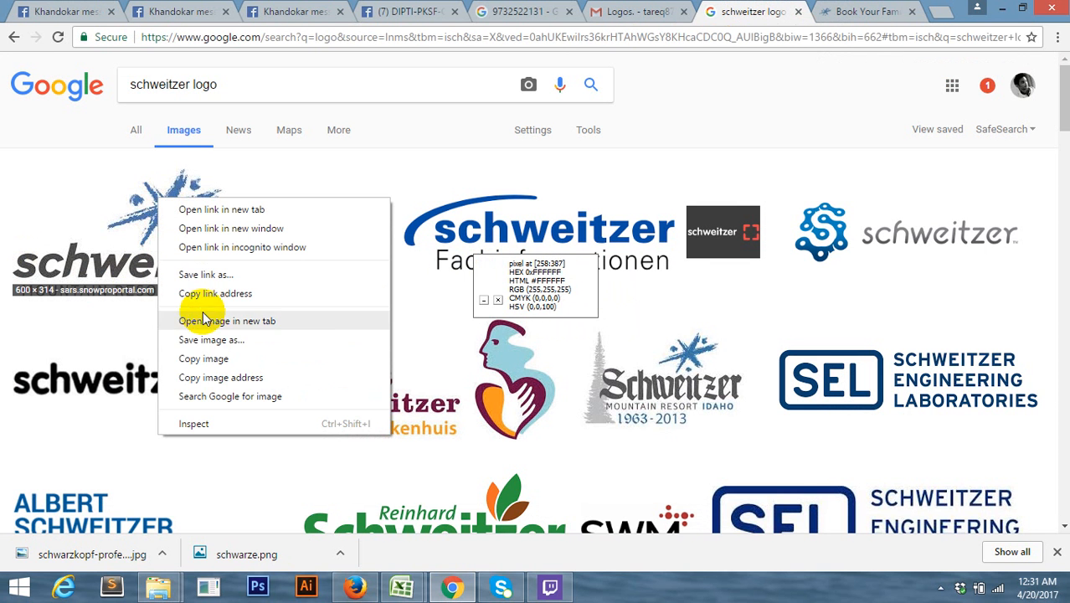
click(204, 342)
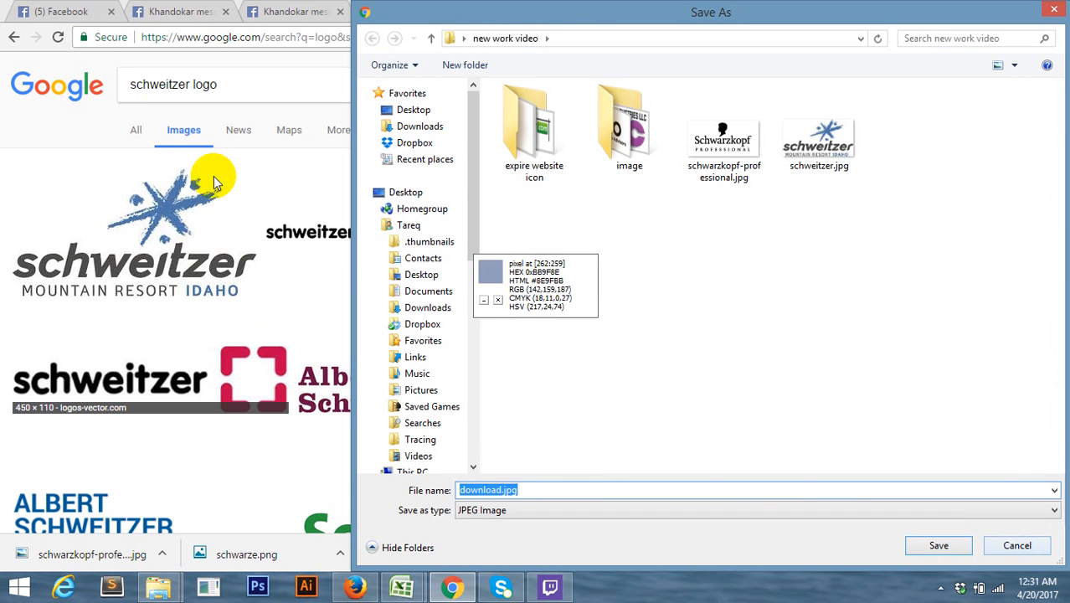
click(1017, 545)
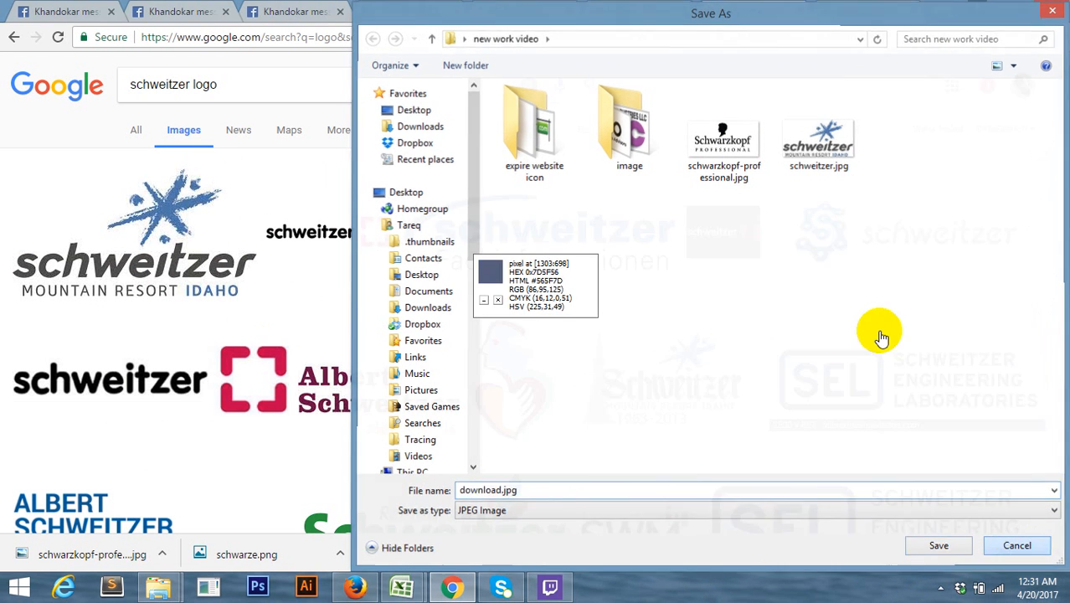
click(866, 12)
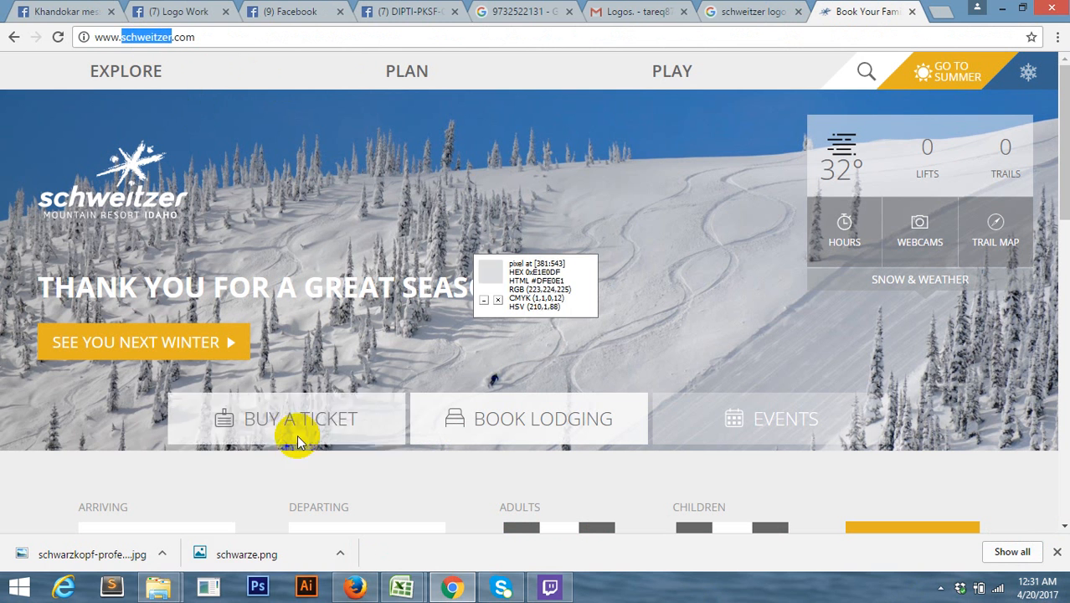
Copy the ltvsolutions.com address from cell A6 of work.xlsx and open it in Chrome in place of the Schweitzer page
click(159, 591)
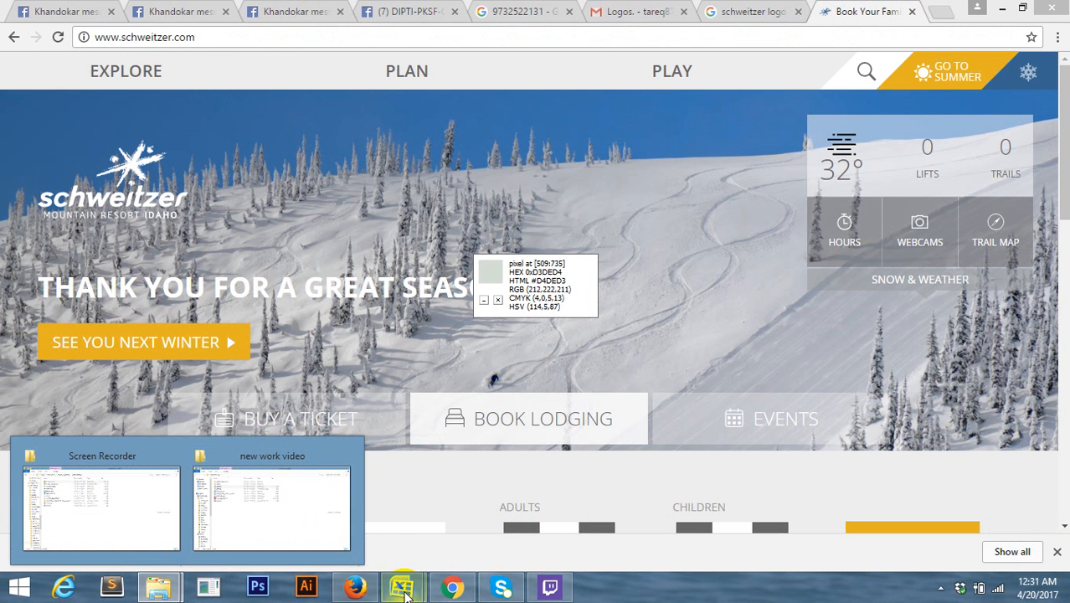
mouse_move(406, 580)
click(459, 529)
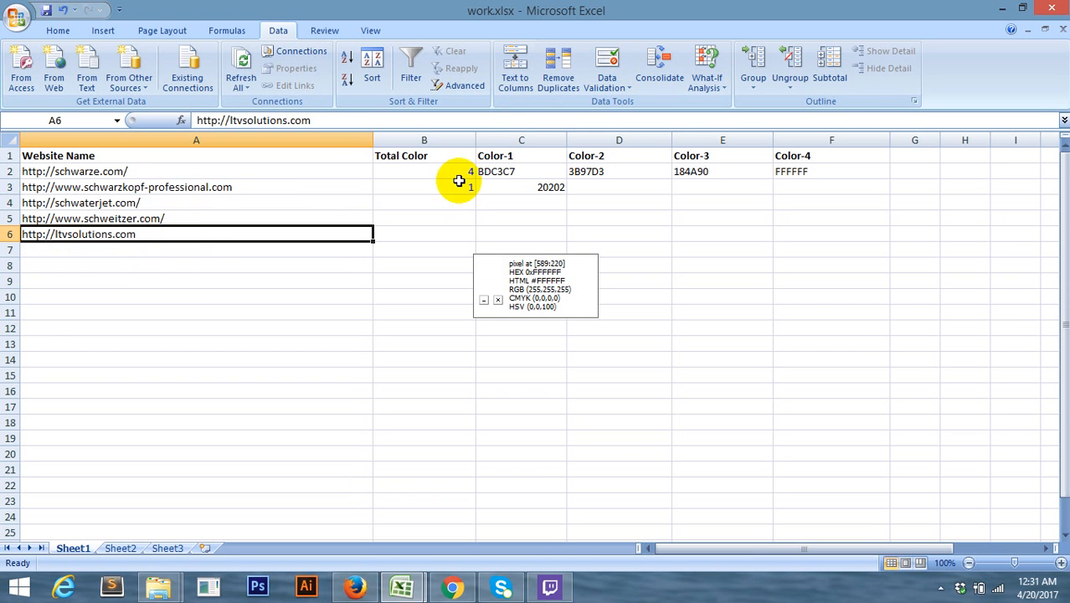
key(ctrl+c)
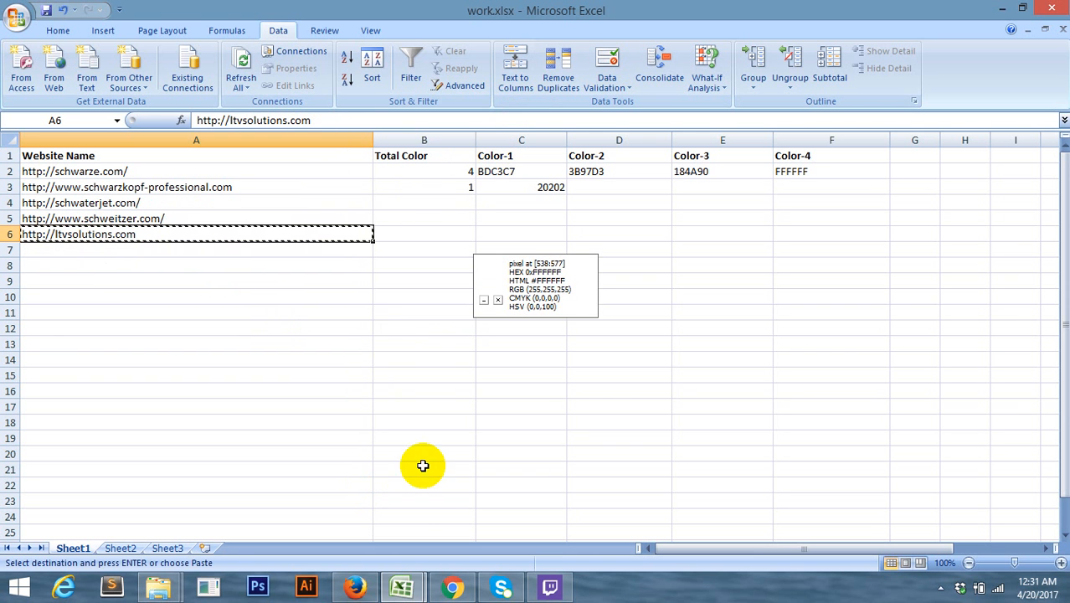
click(453, 587)
key(ctrl+a)
key(ctrl+v)
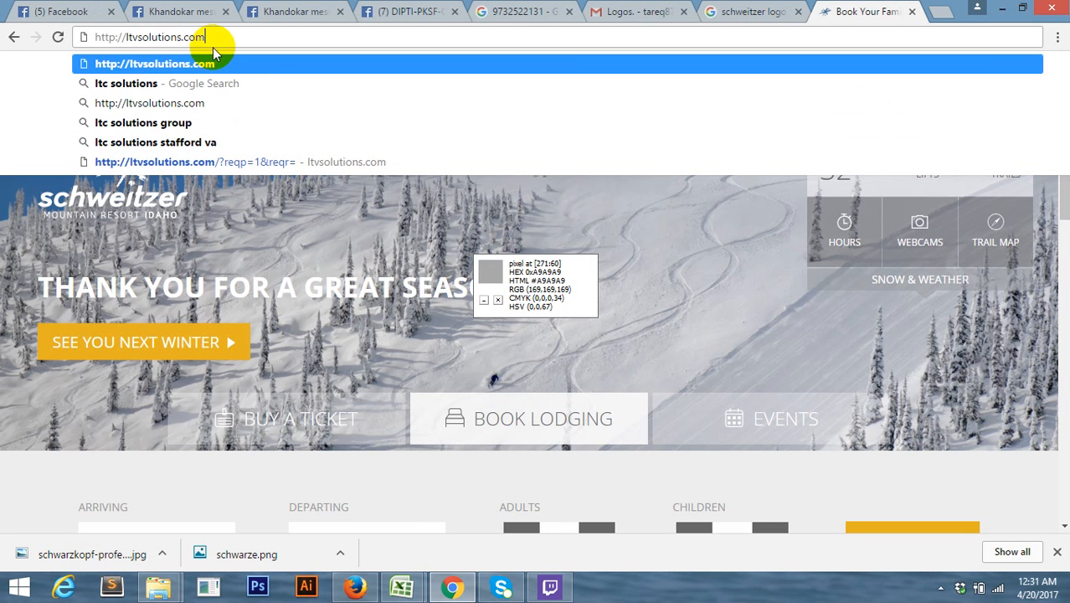
key(Return)
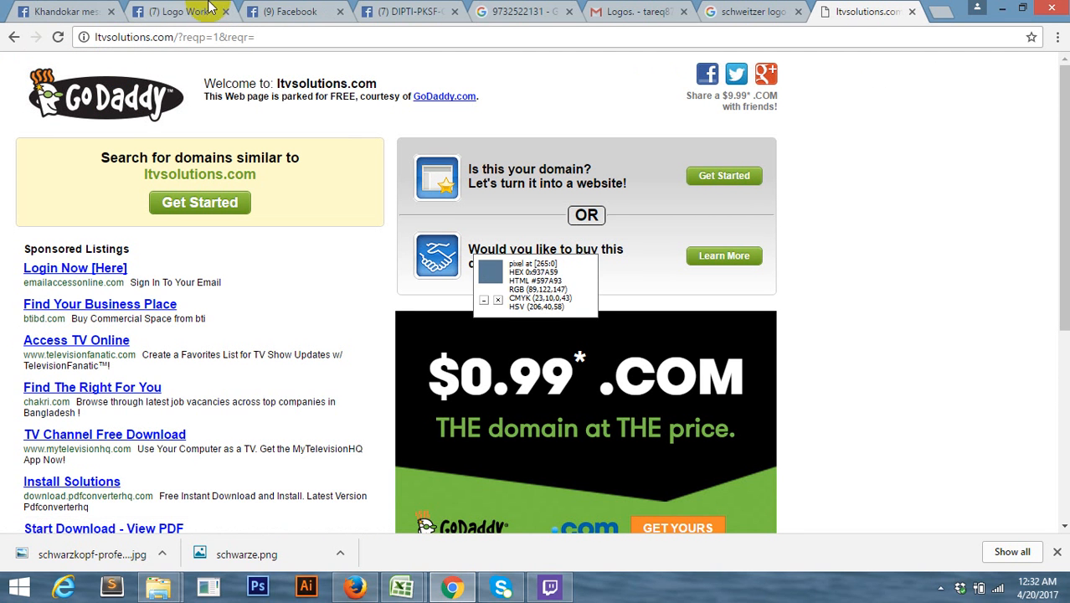
Copy the parked ltvsolutions.com page's address from Chrome into cell A2 on Sheet2 of work.xlsx
click(117, 38)
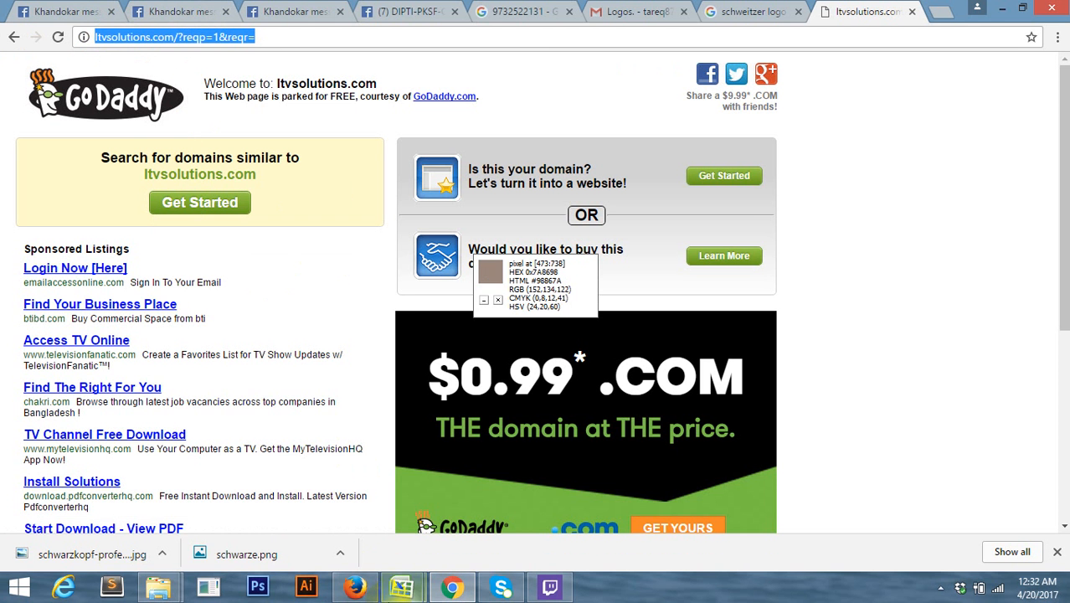
click(402, 586)
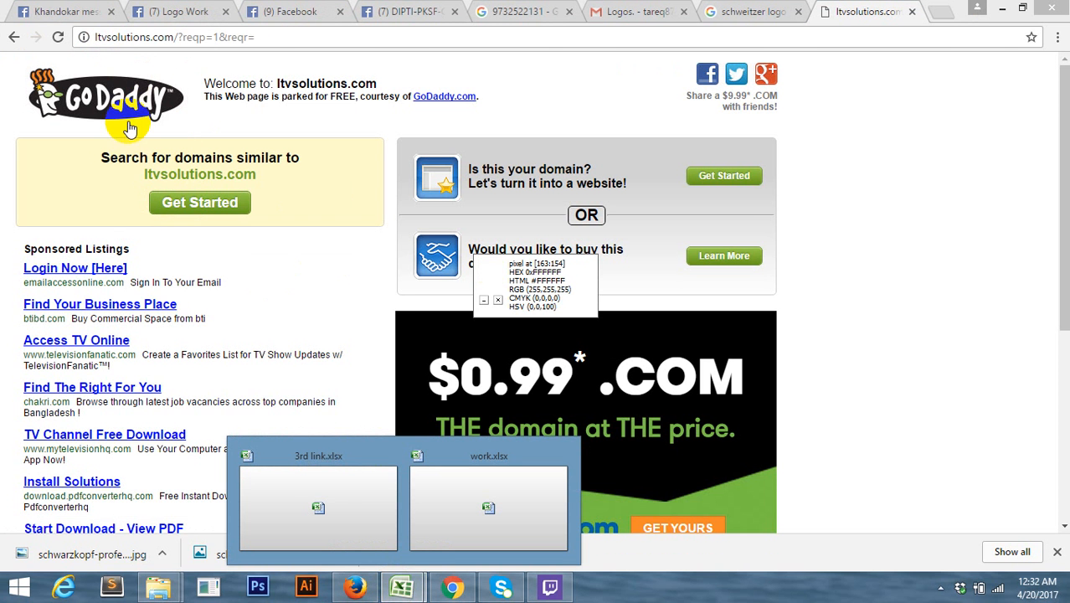
click(419, 459)
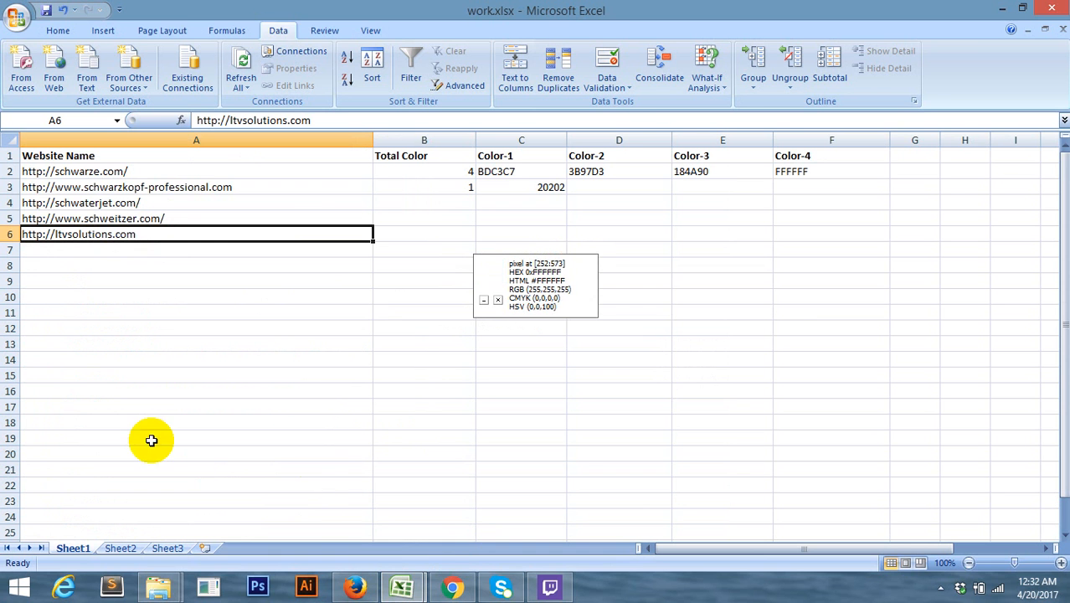
click(119, 548)
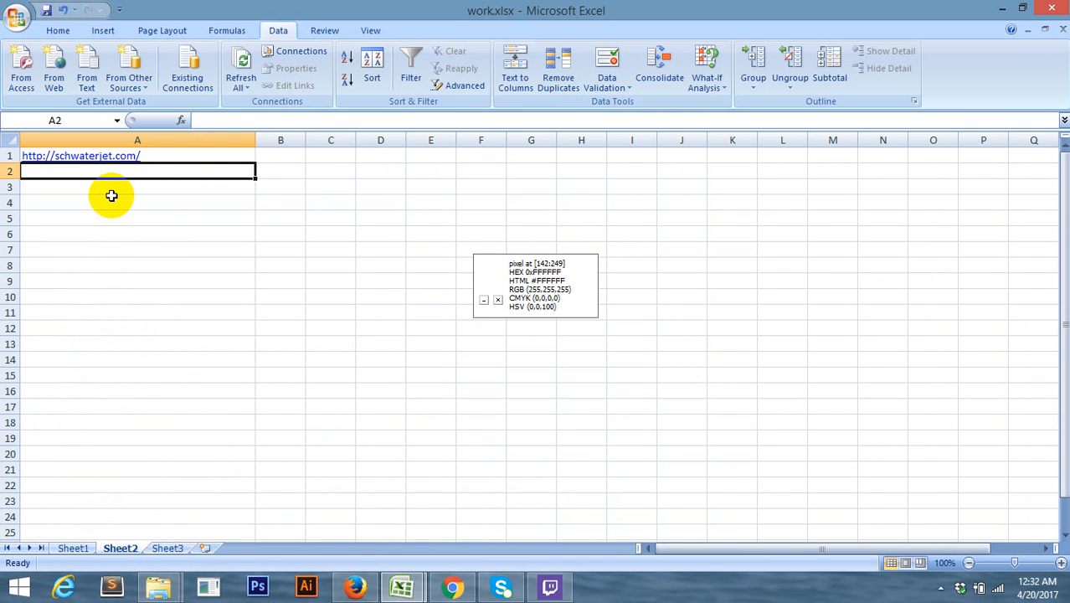
key(ctrl+v)
Enter "expire" in cells B2, B3 and B4 of Sheet2
click(285, 170)
text(e)
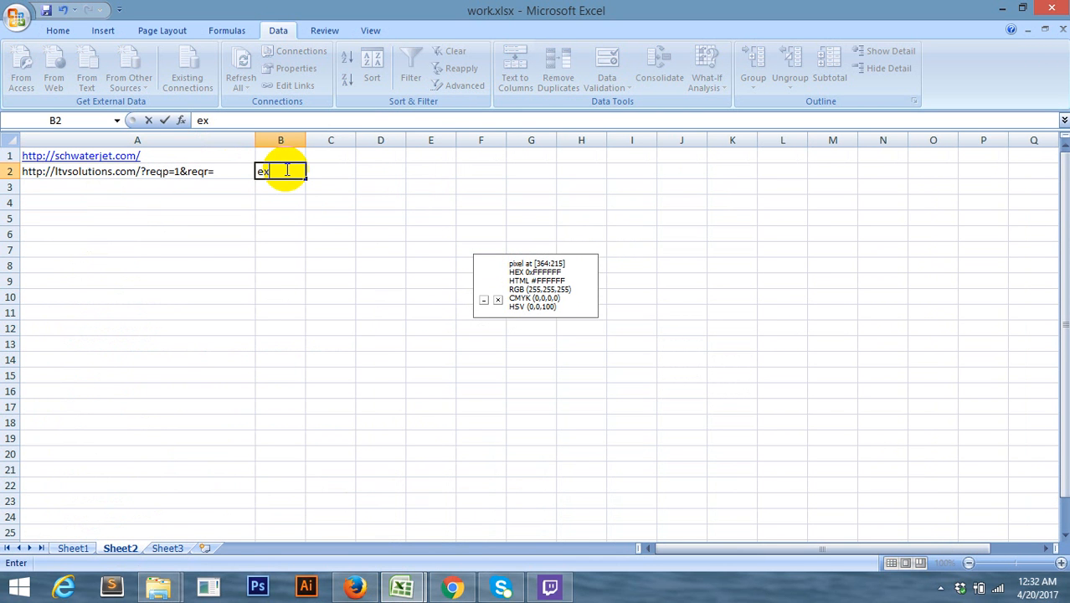
click(230, 189)
click(284, 190)
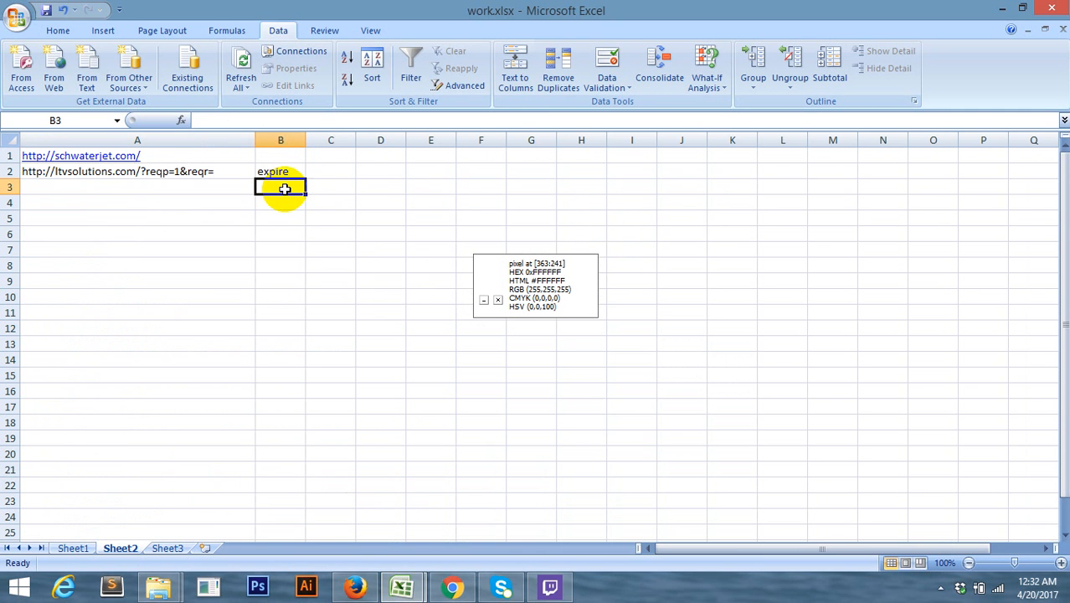
text(expire)
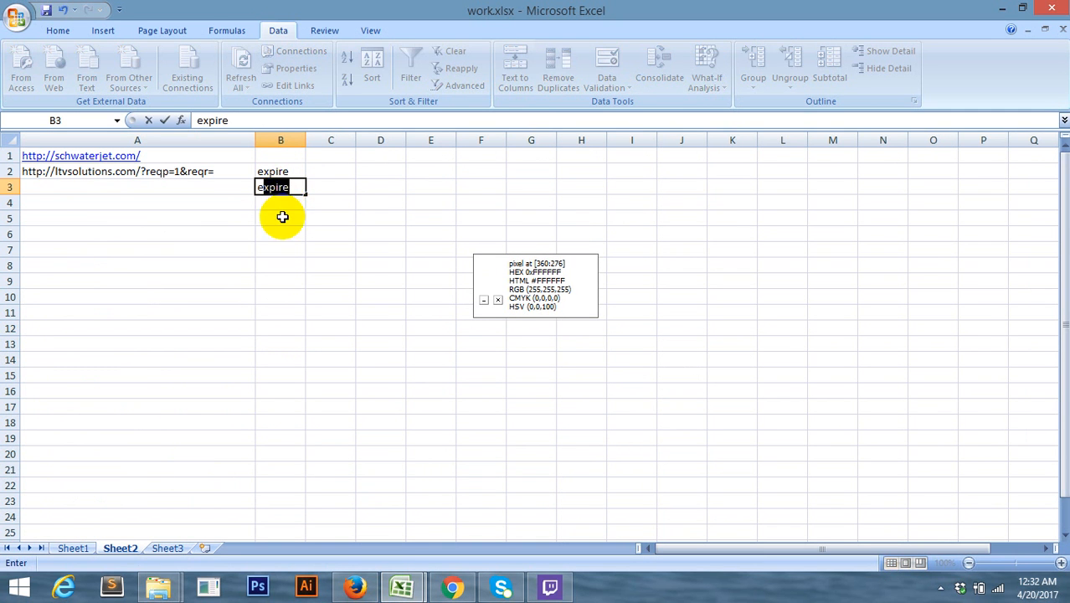
key(Return)
text(expire)
Clear the "expire" entries from cells B2 to B4 of Sheet2
drag(290, 172, 299, 201)
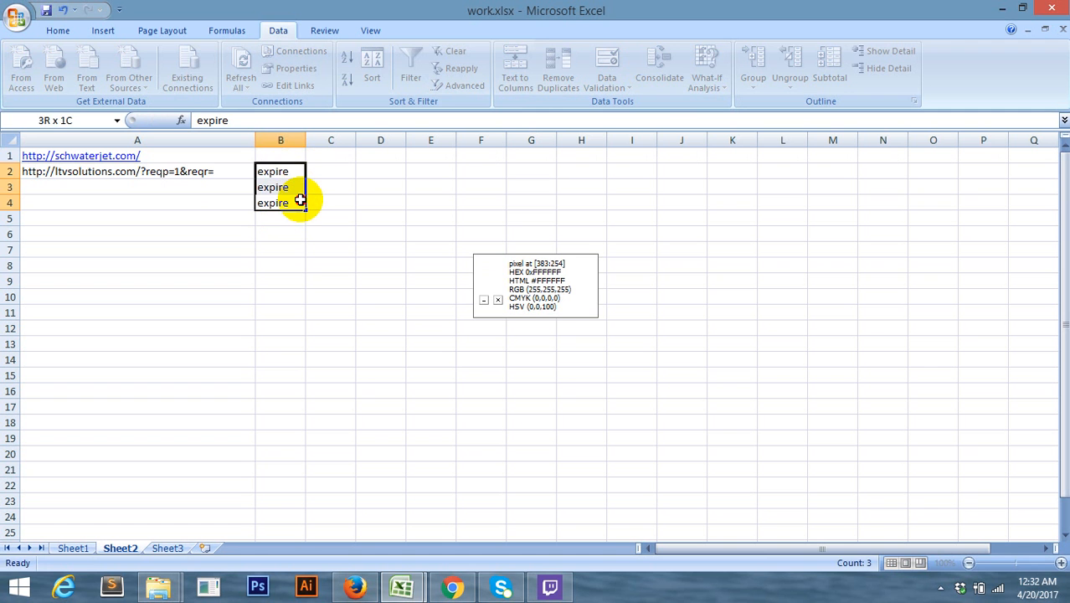
key(BackSpace)
click(290, 191)
key(BackSpace)
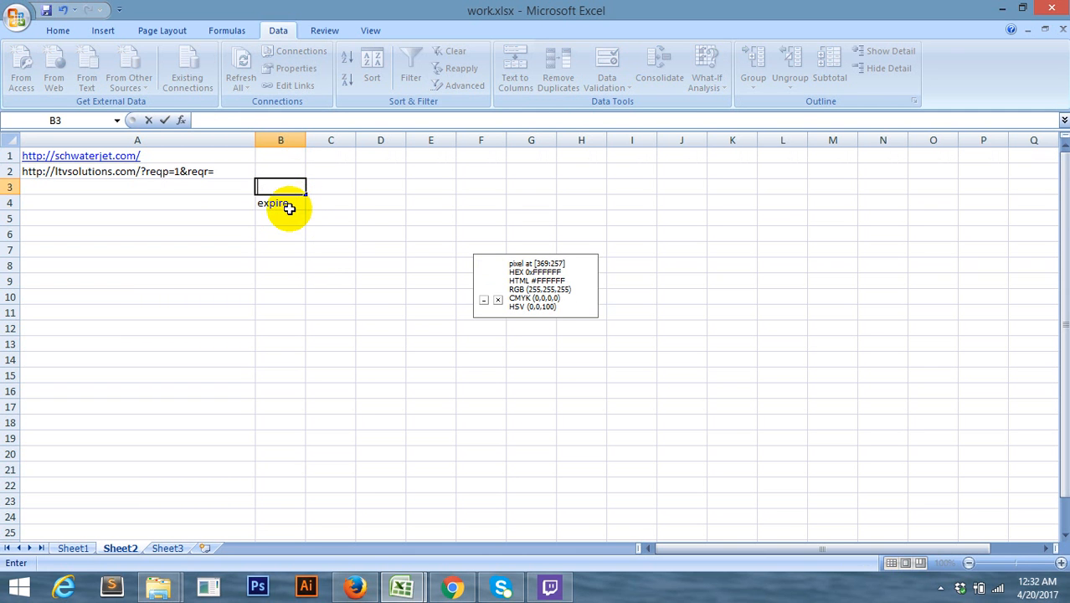
click(286, 205)
key(BackSpace)
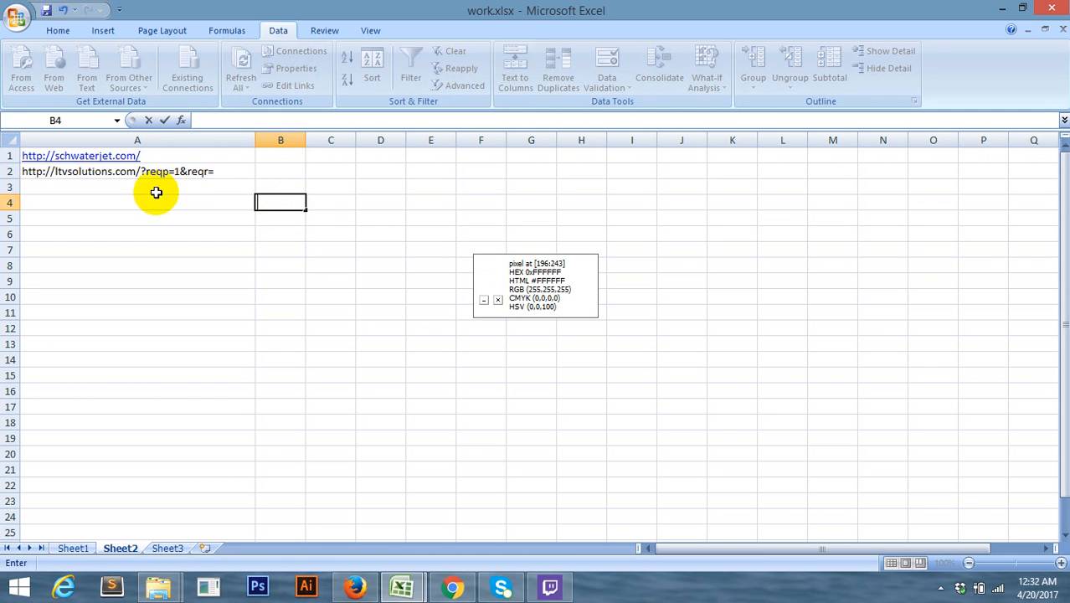
click(163, 173)
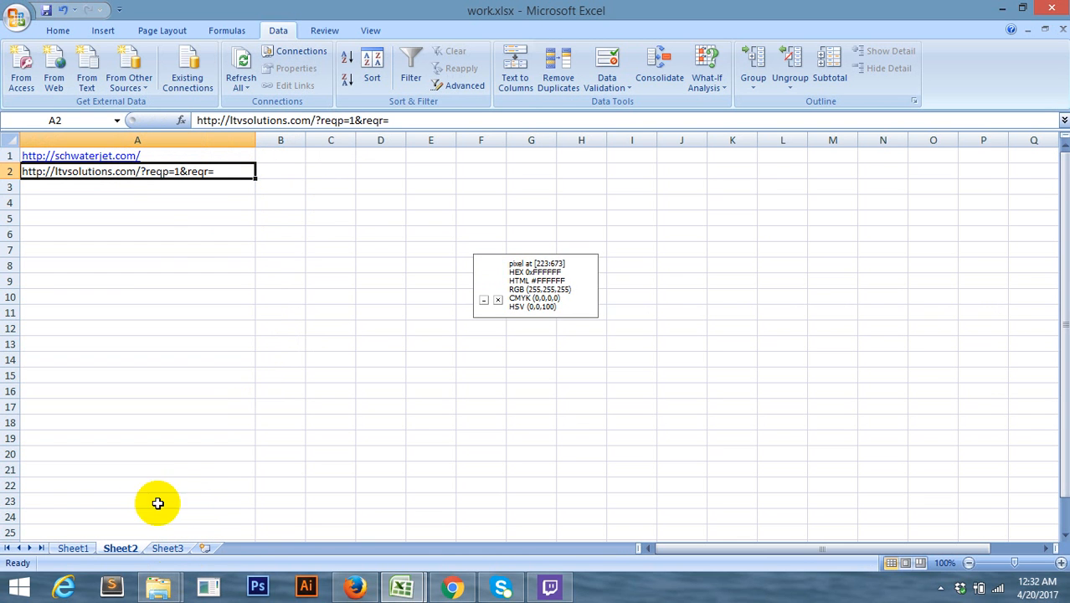
Return to Sheet1, switch to File Explorer, preview .hugedomains.png from the "expire website icon" folder and close the Pixie colour picker covering it
click(74, 549)
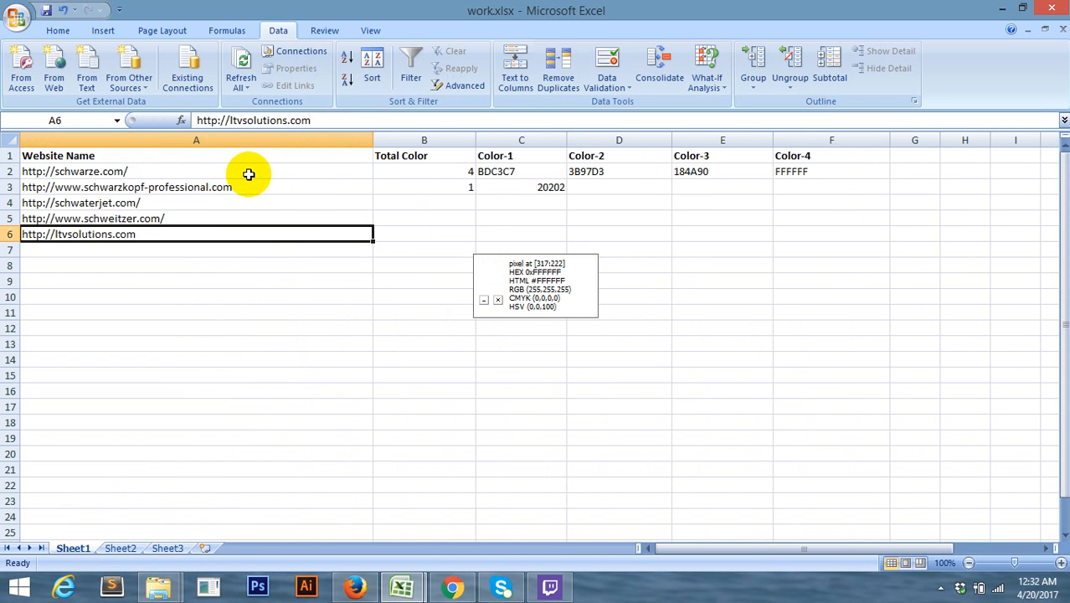
mouse_move(159, 586)
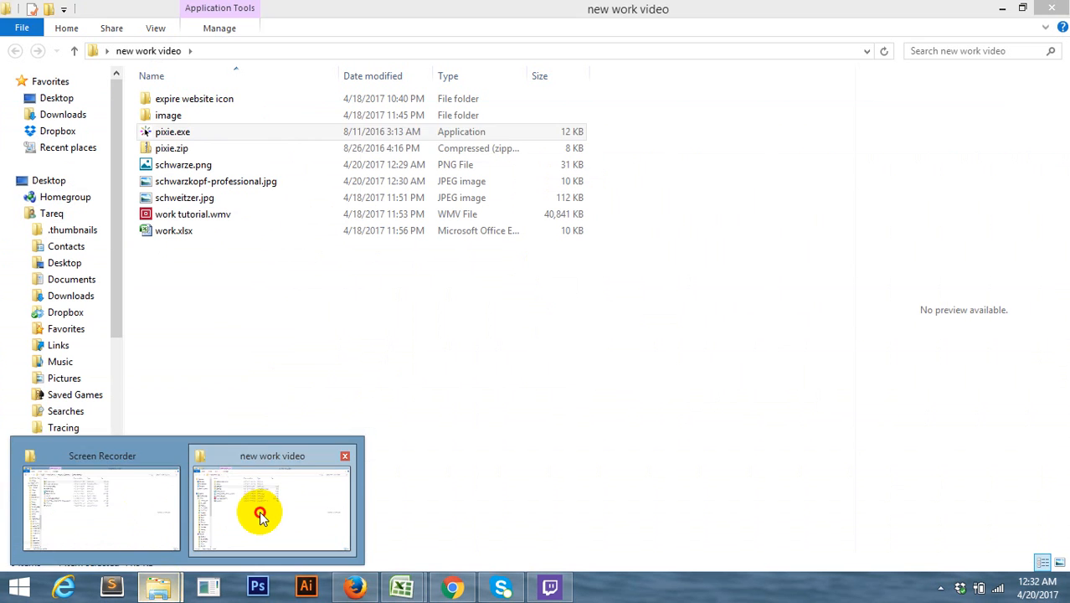
click(261, 516)
click(291, 322)
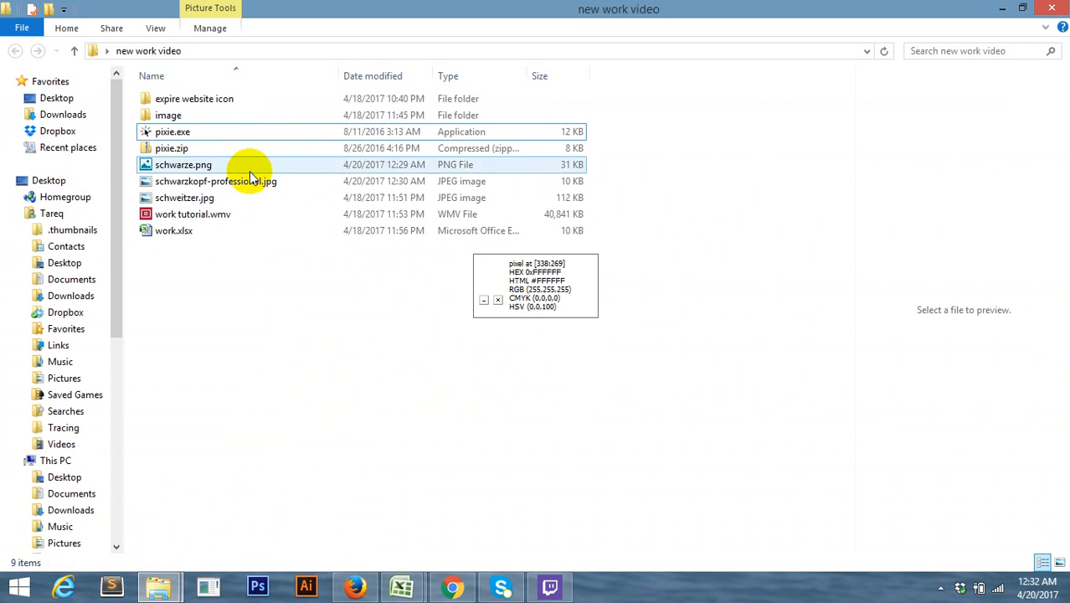
double_click(213, 106)
click(179, 138)
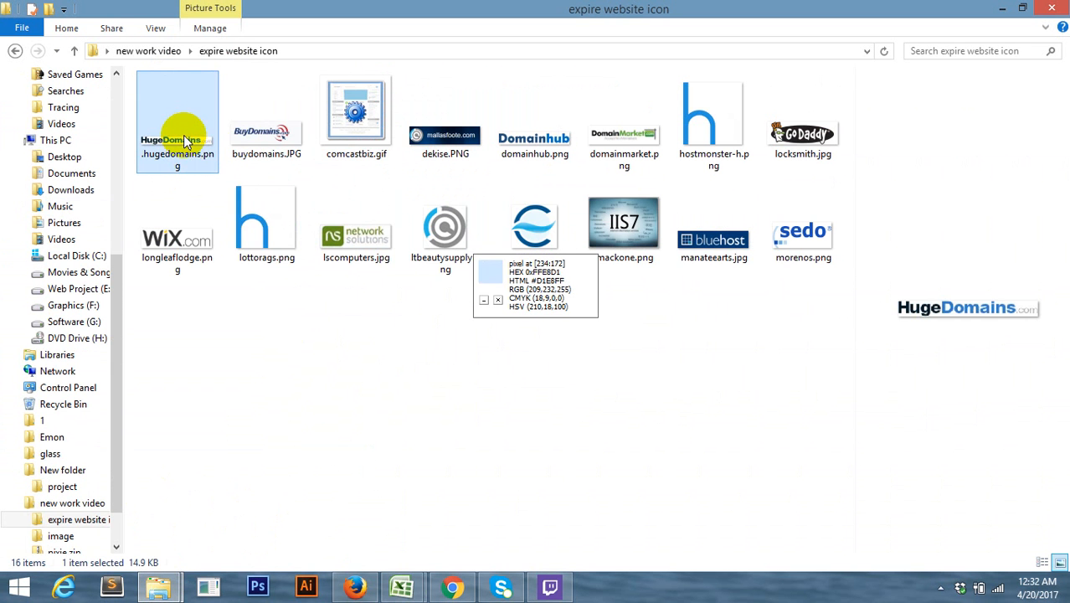
right_click(186, 126)
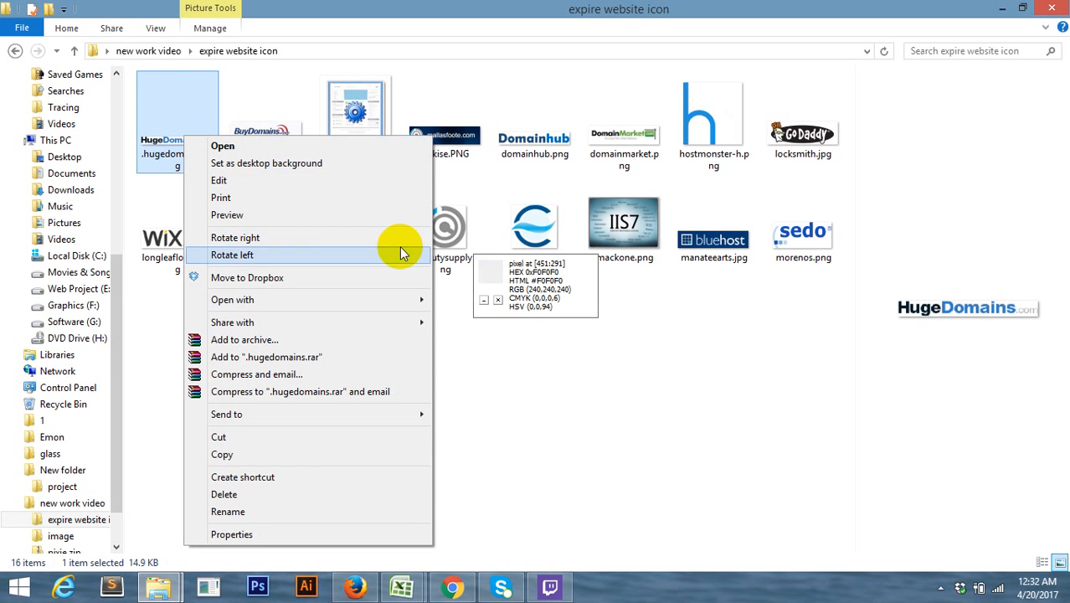
click(291, 216)
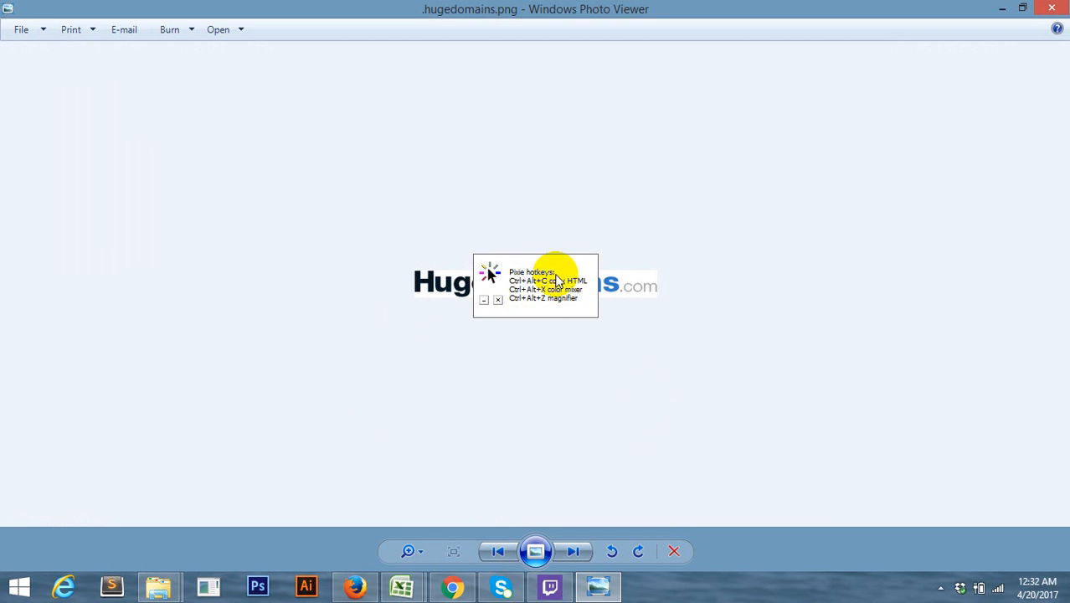
click(497, 299)
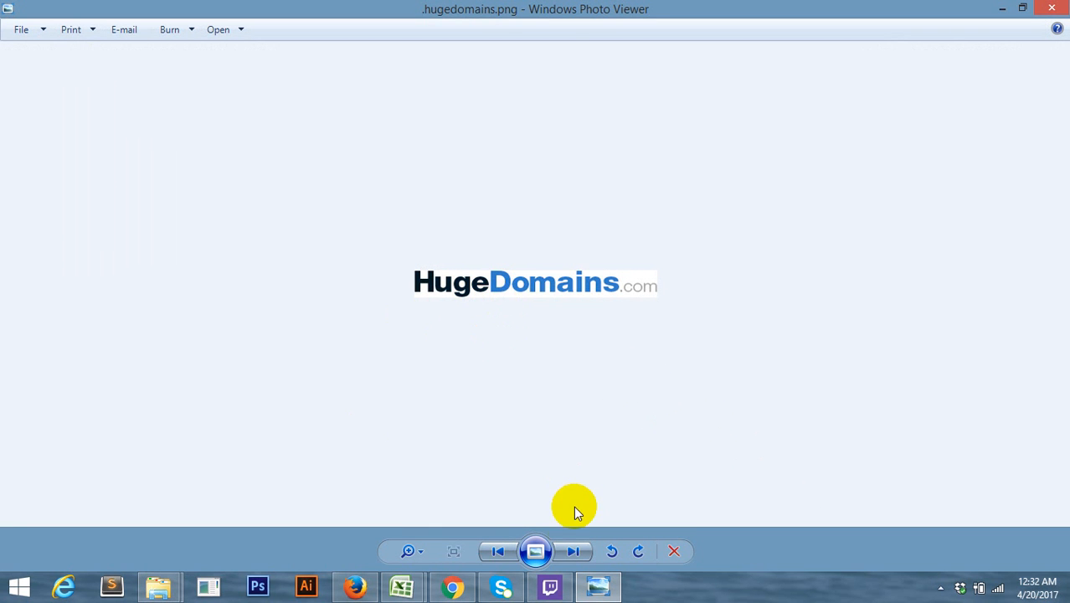
Examine each example logo of expired or parked websites in the folder one after another and close the image viewer
click(572, 552)
click(571, 551)
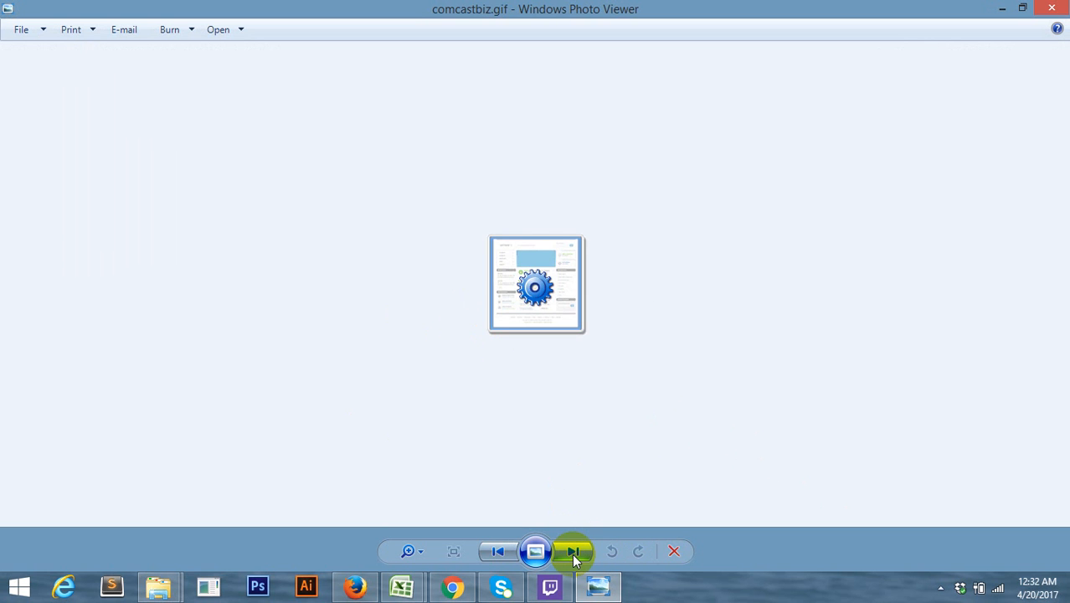
click(572, 553)
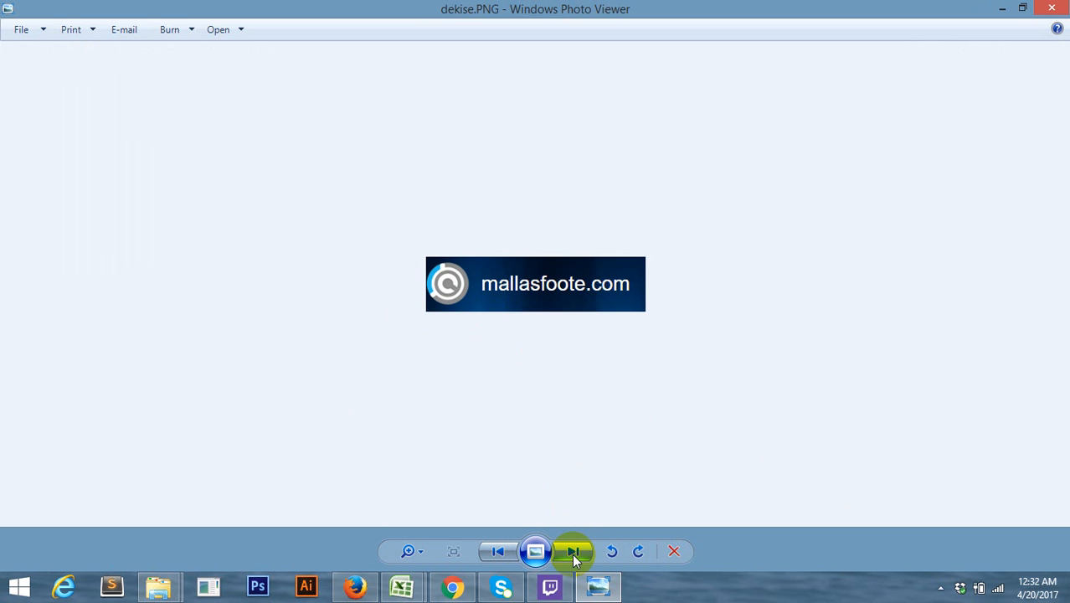
click(572, 553)
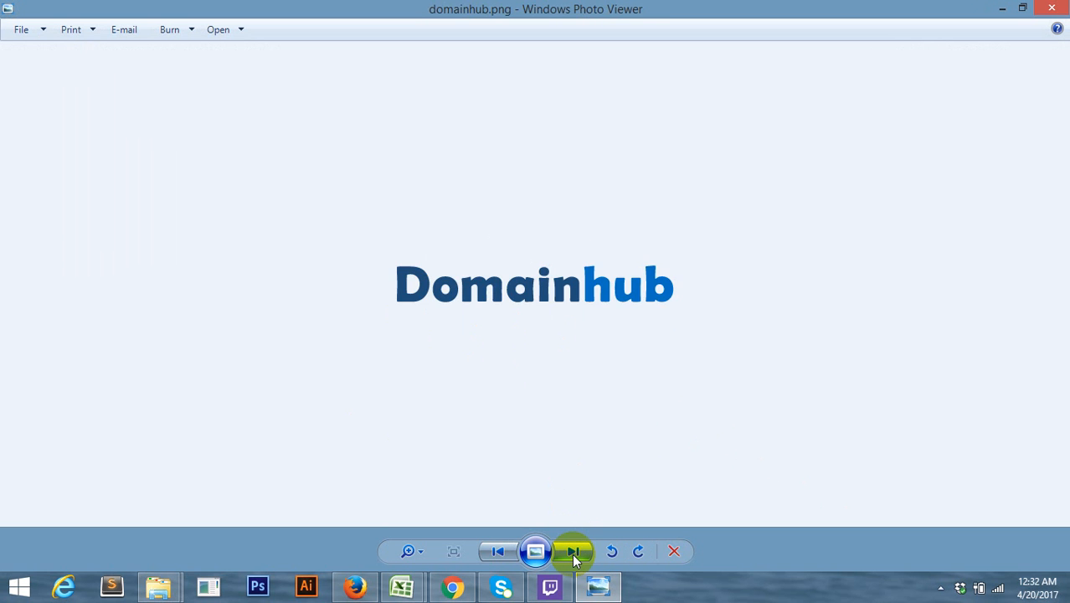
click(572, 553)
click(572, 553)
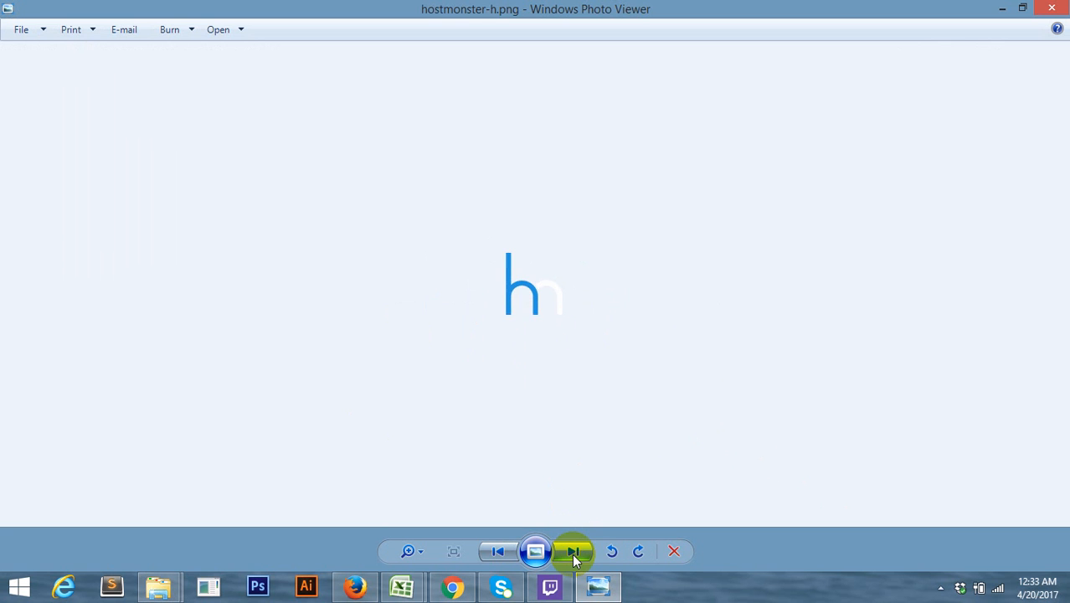
click(572, 553)
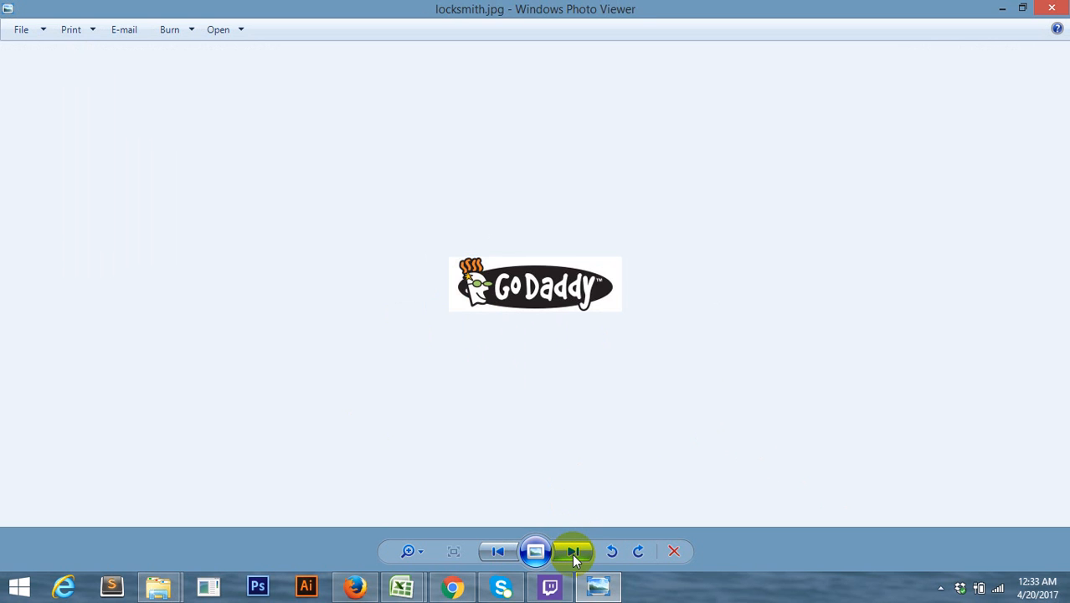
click(572, 553)
click(572, 553)
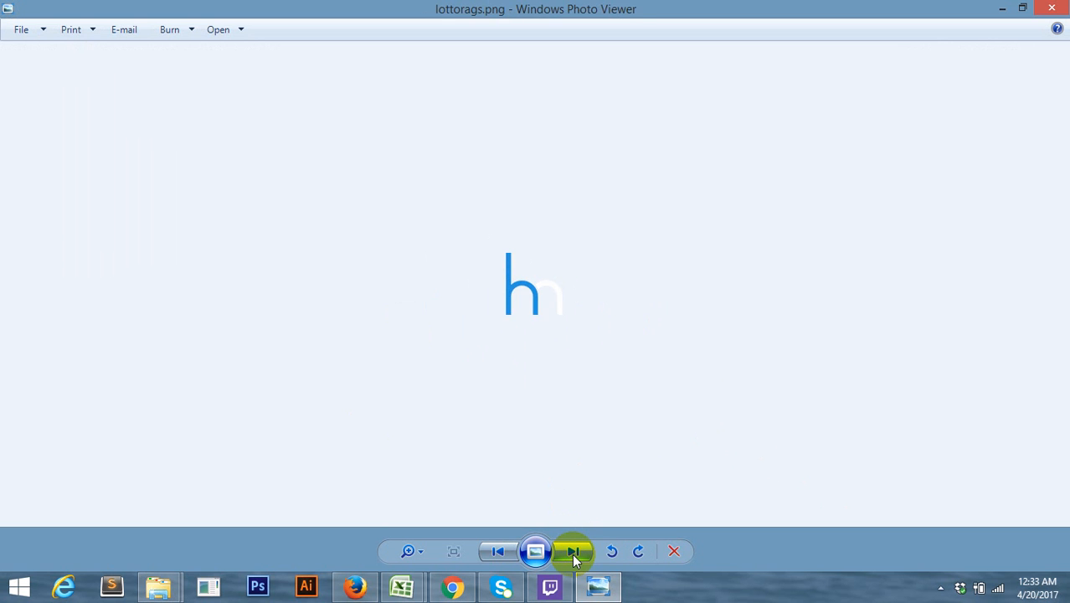
click(572, 554)
click(572, 553)
click(572, 553)
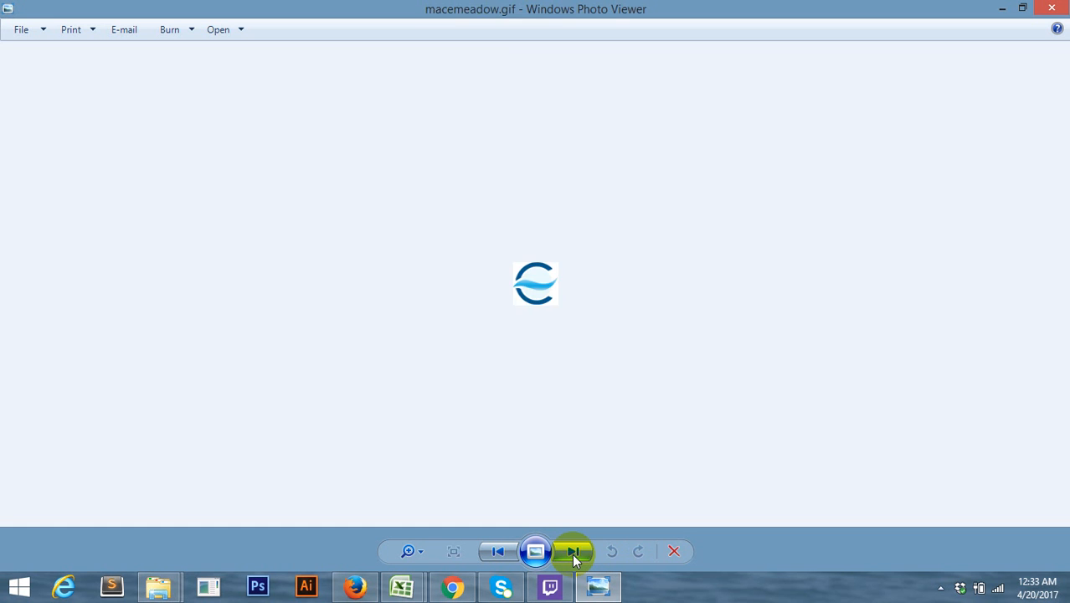
click(572, 553)
click(572, 553)
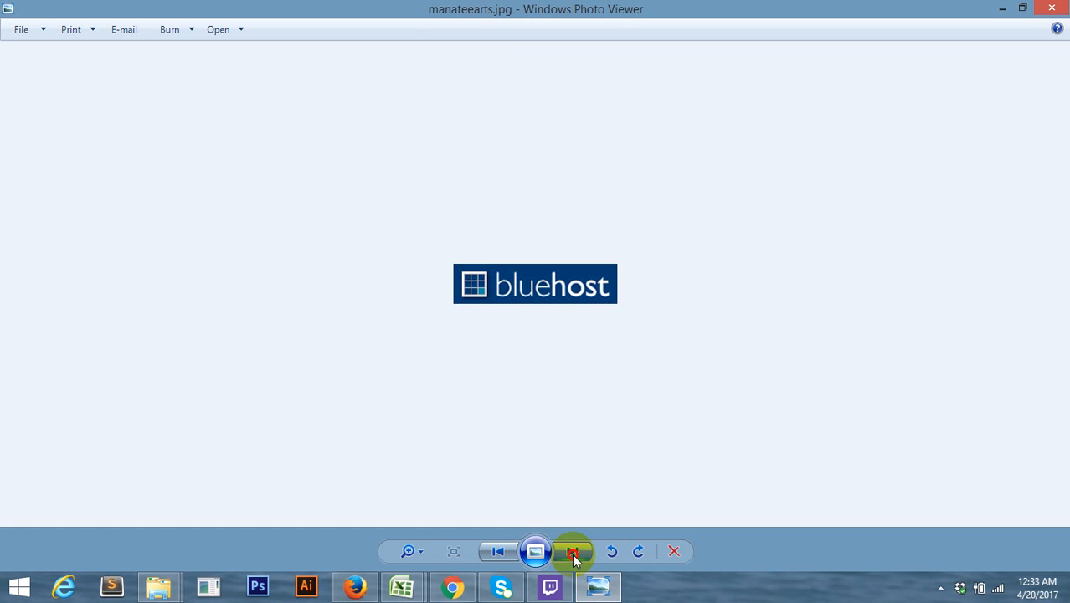
click(572, 553)
click(572, 553)
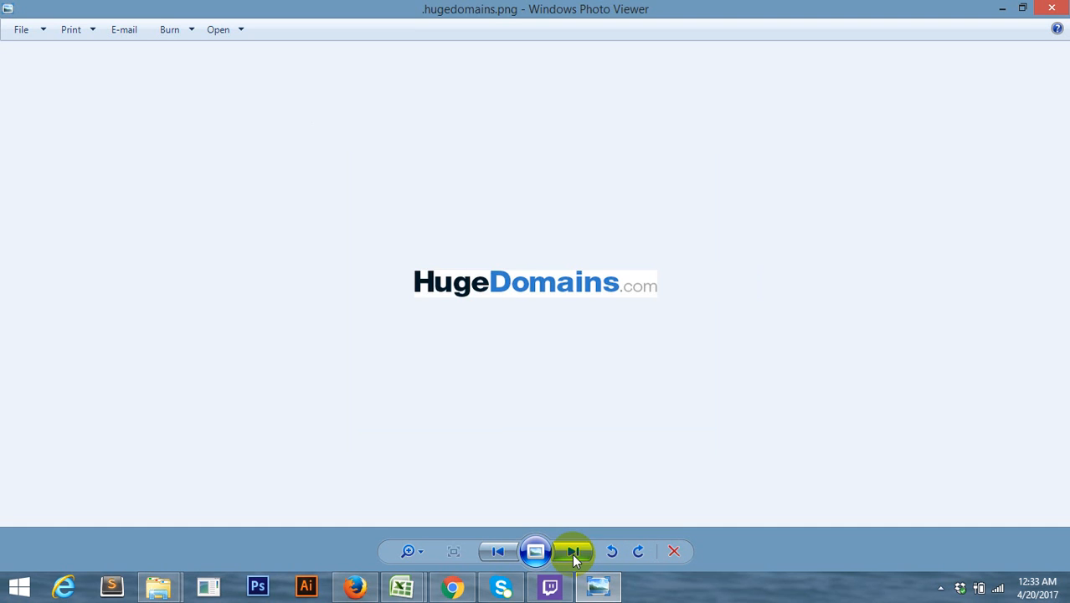
click(571, 553)
click(1056, 10)
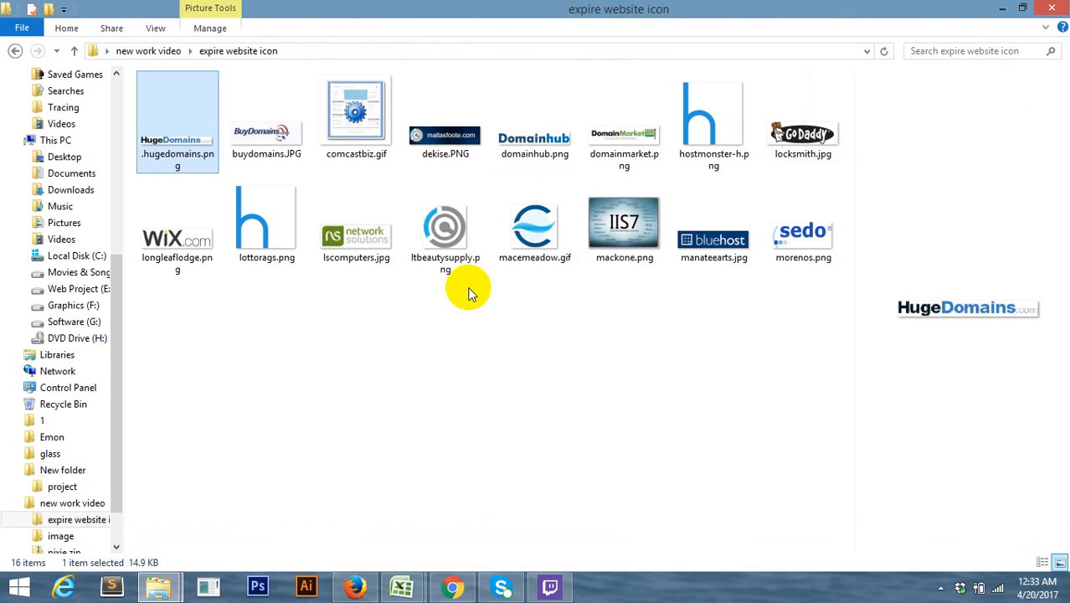
Open the "image" folder inside "new work video" and preview amsusa.gif
click(149, 50)
click(326, 341)
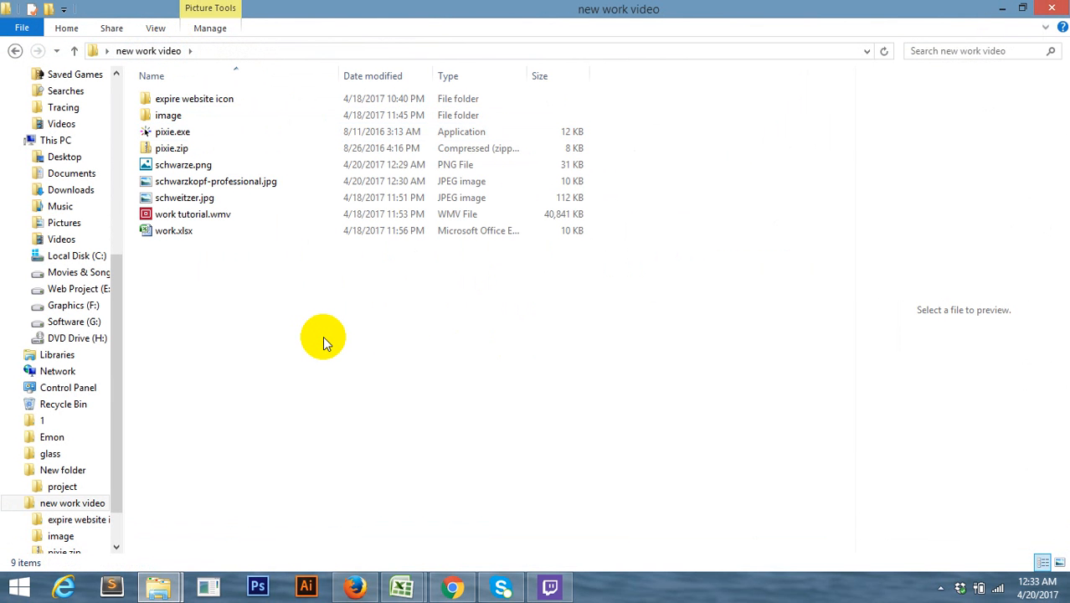
double_click(168, 114)
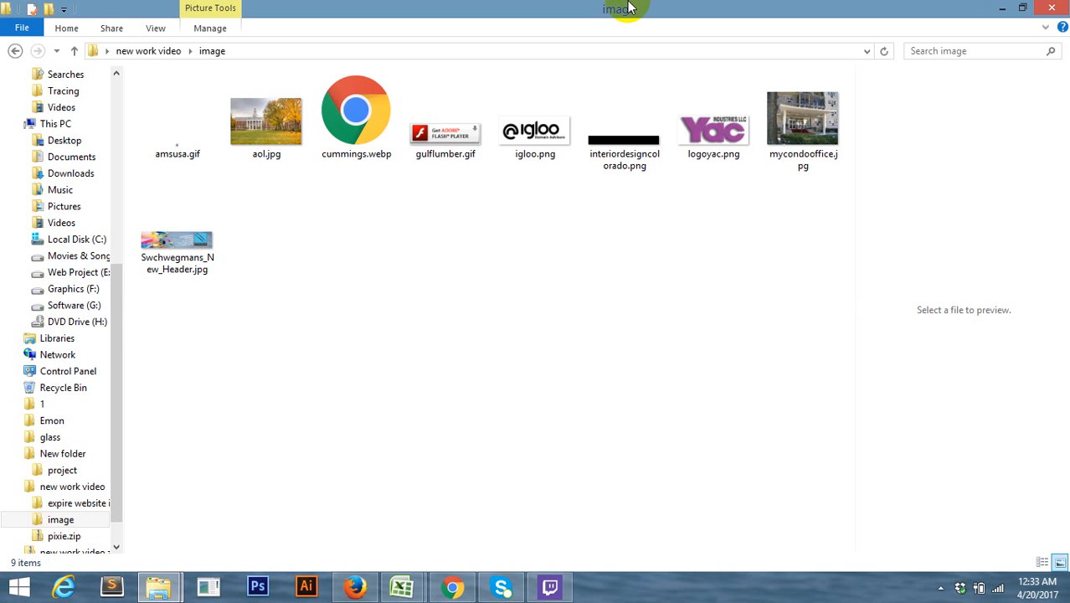
right_click(175, 148)
click(236, 223)
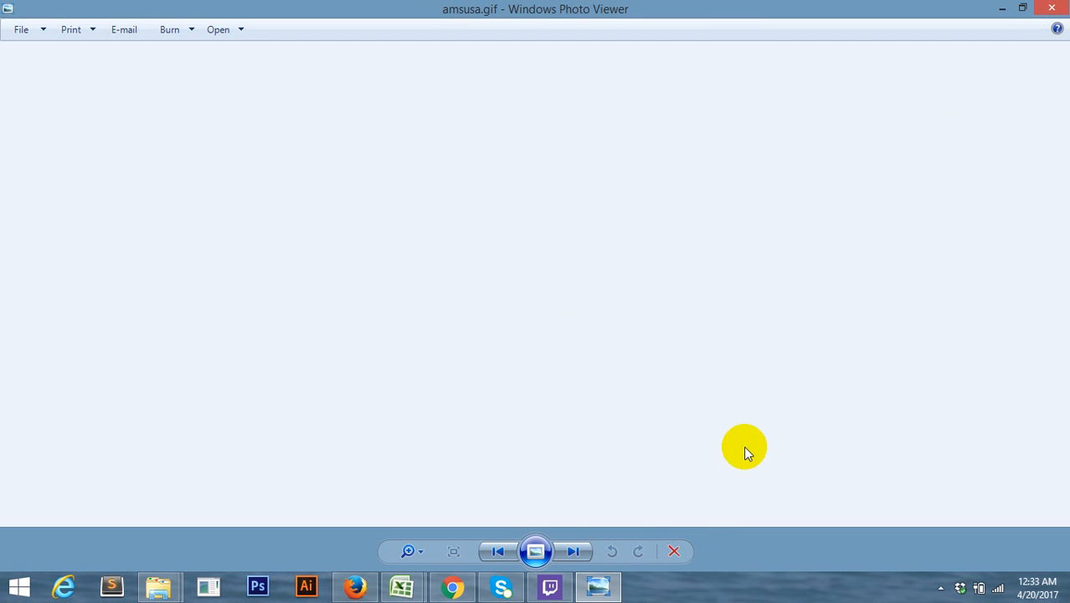
Examine the remaining images in the "image" folder one after another up to Swchwegmans_New_Header.jpg and close the image viewer
click(572, 551)
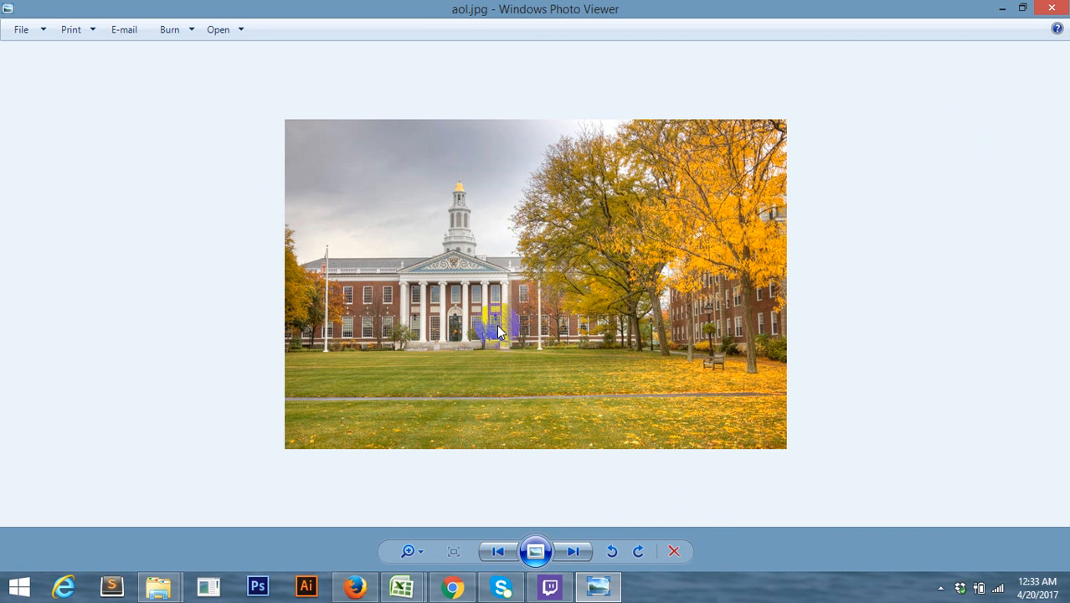
click(574, 550)
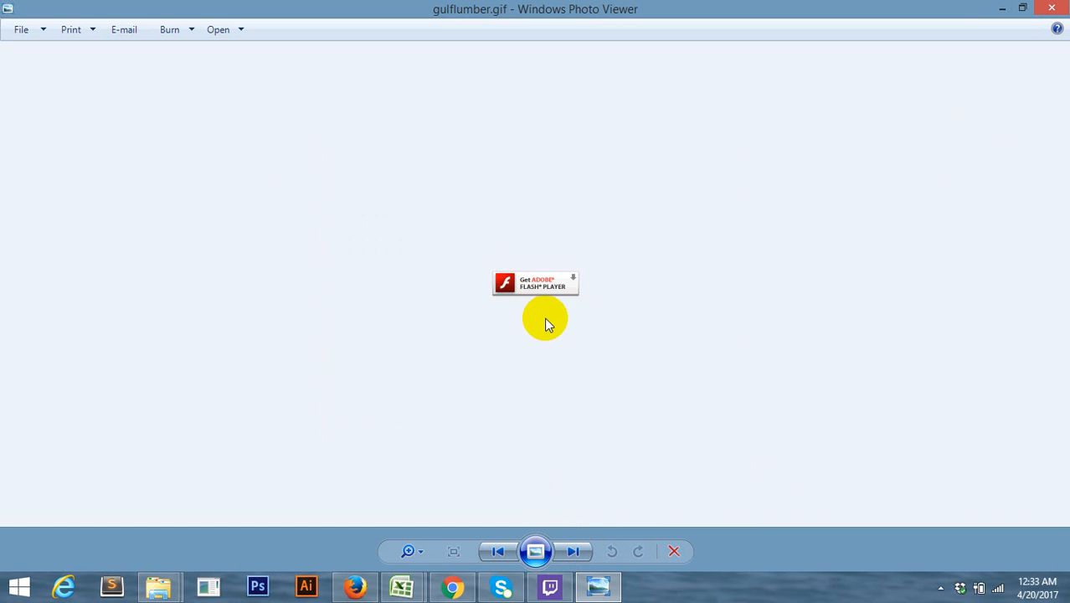
click(573, 552)
click(572, 554)
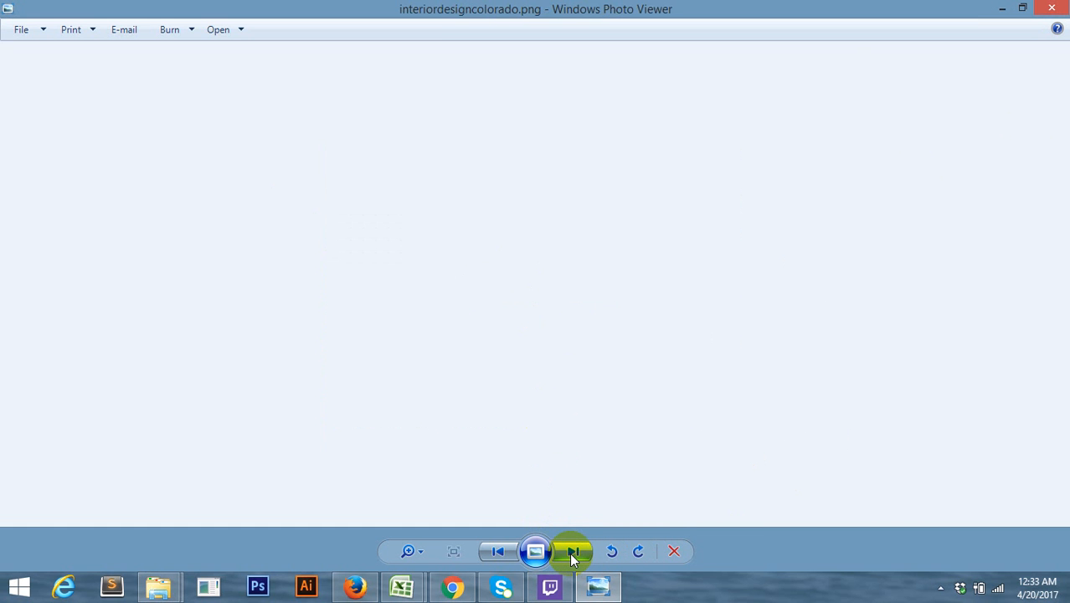
click(572, 554)
click(572, 554)
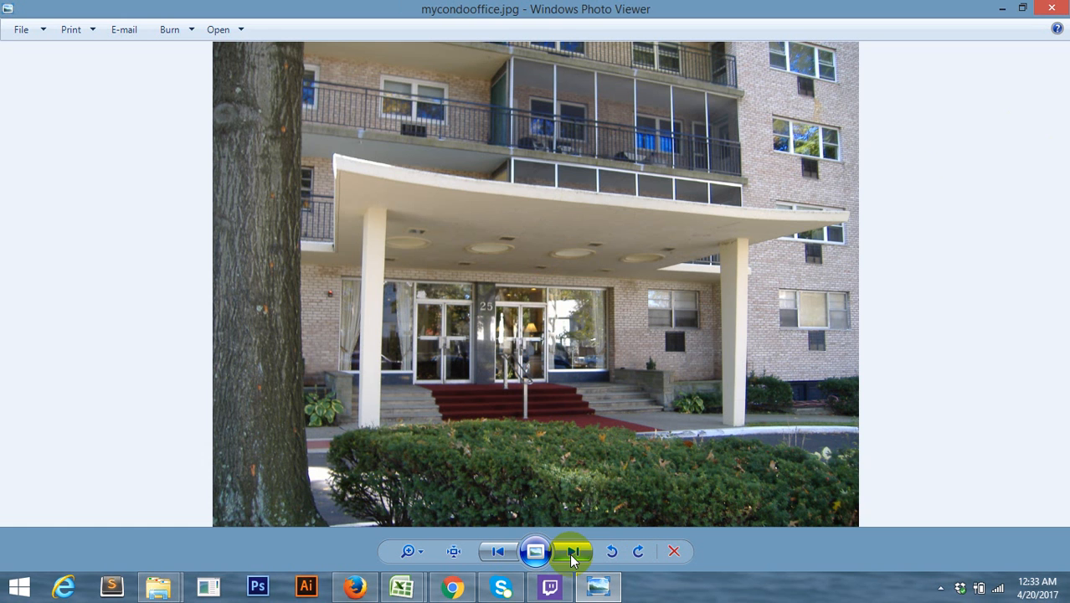
click(574, 554)
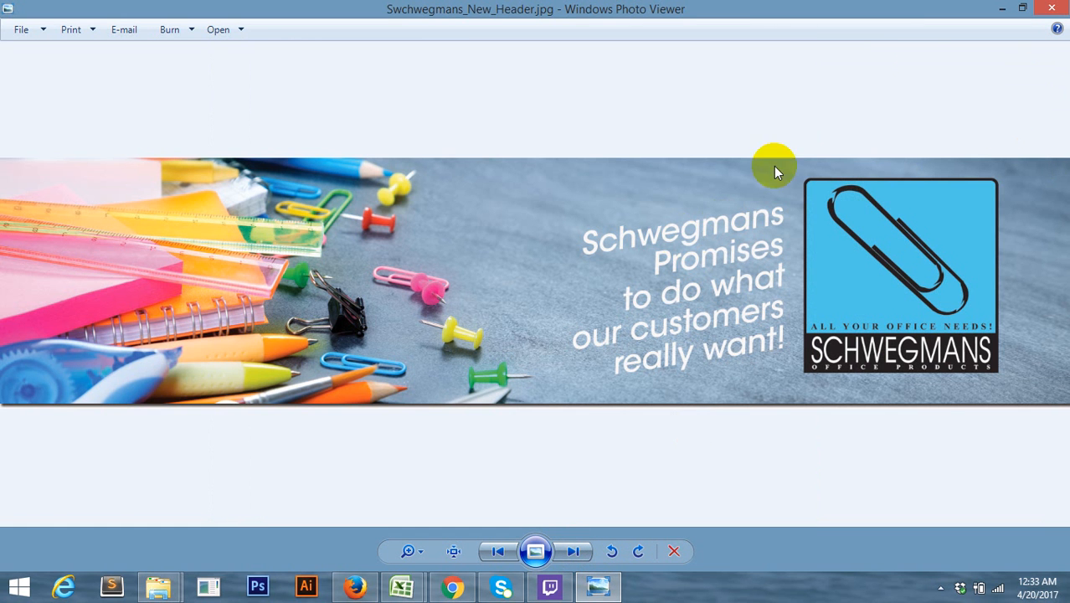
click(849, 202)
click(1046, 10)
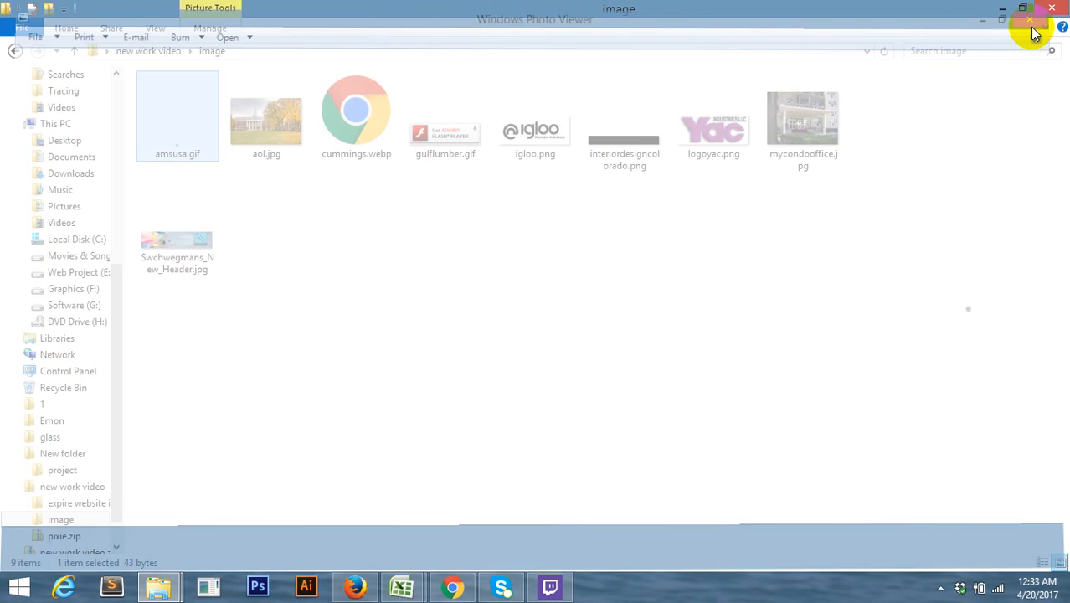
Start Photoshop and open Swchwegmans_New_Header.jpg from the "image" folder in it
click(266, 590)
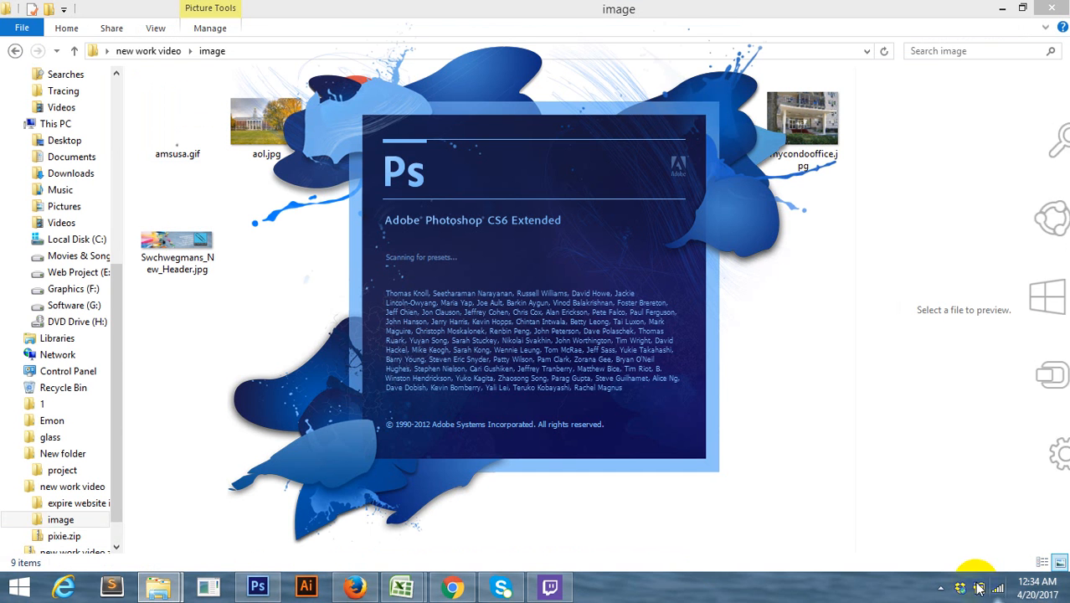
click(941, 589)
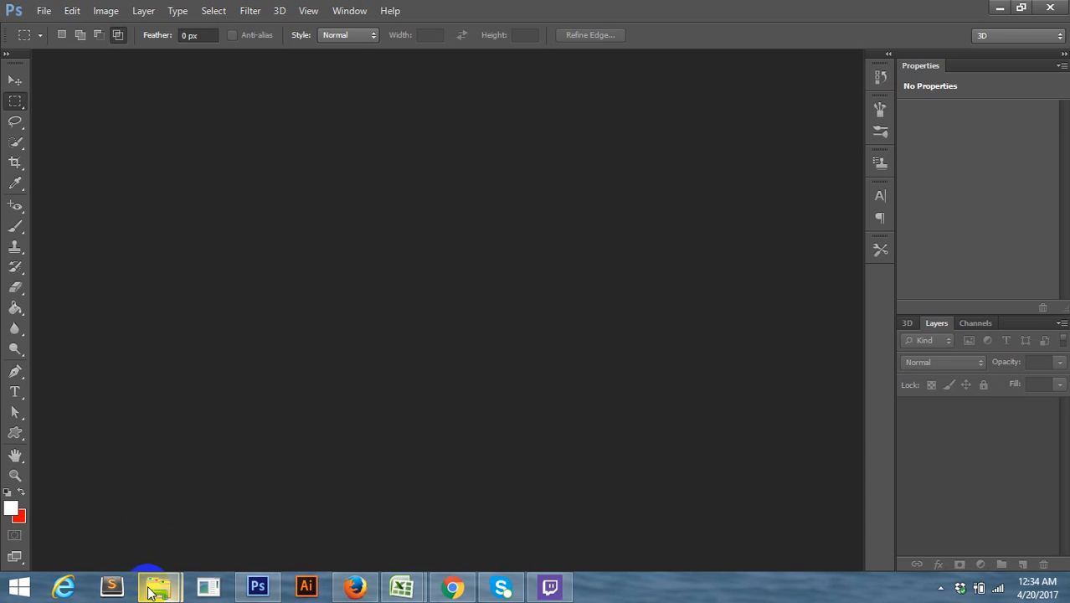
click(151, 589)
click(203, 544)
click(174, 247)
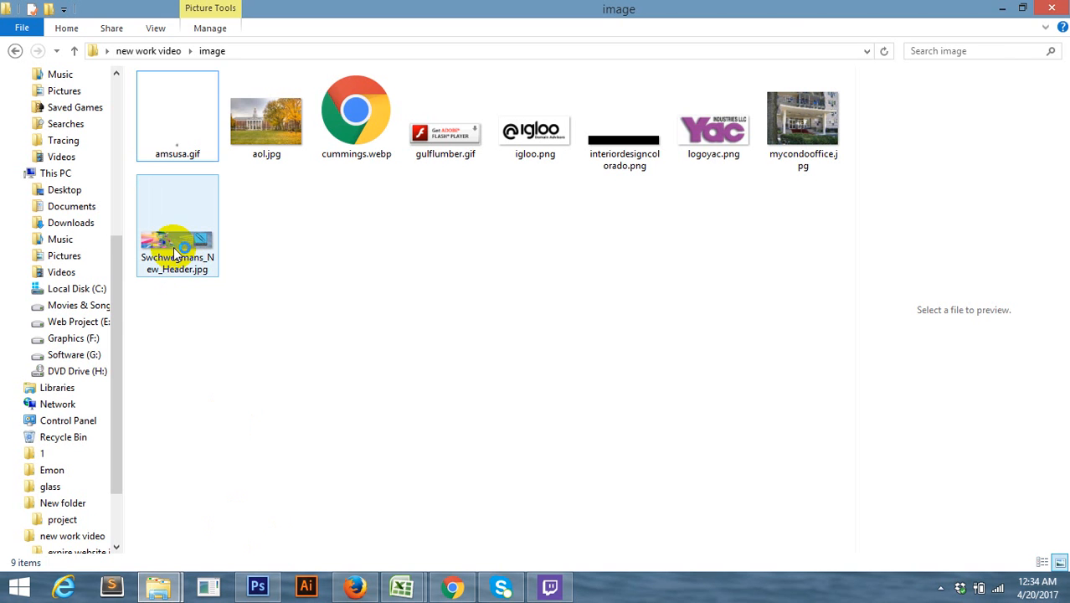
drag(174, 247, 497, 203)
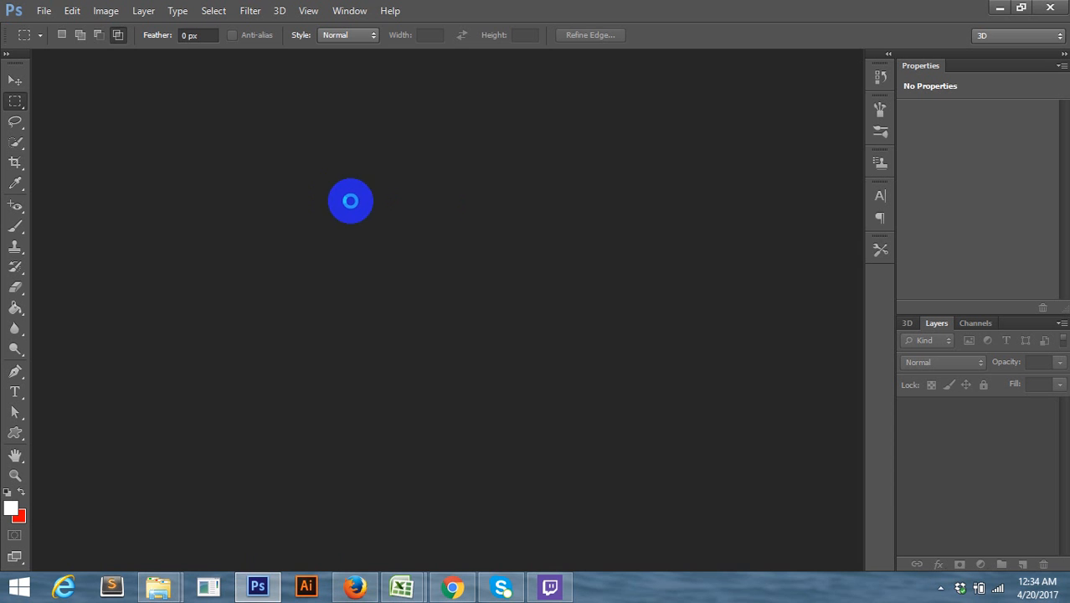
Crop the Schwegmans header image down to the blue paperclip logo square and apply the crop
click(17, 162)
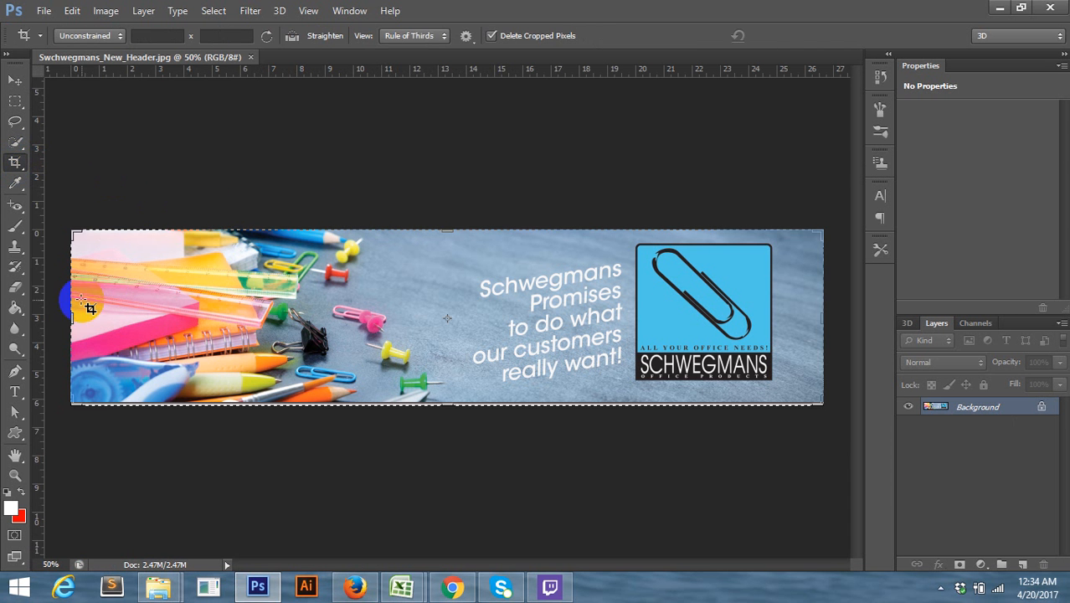
drag(72, 314, 355, 338)
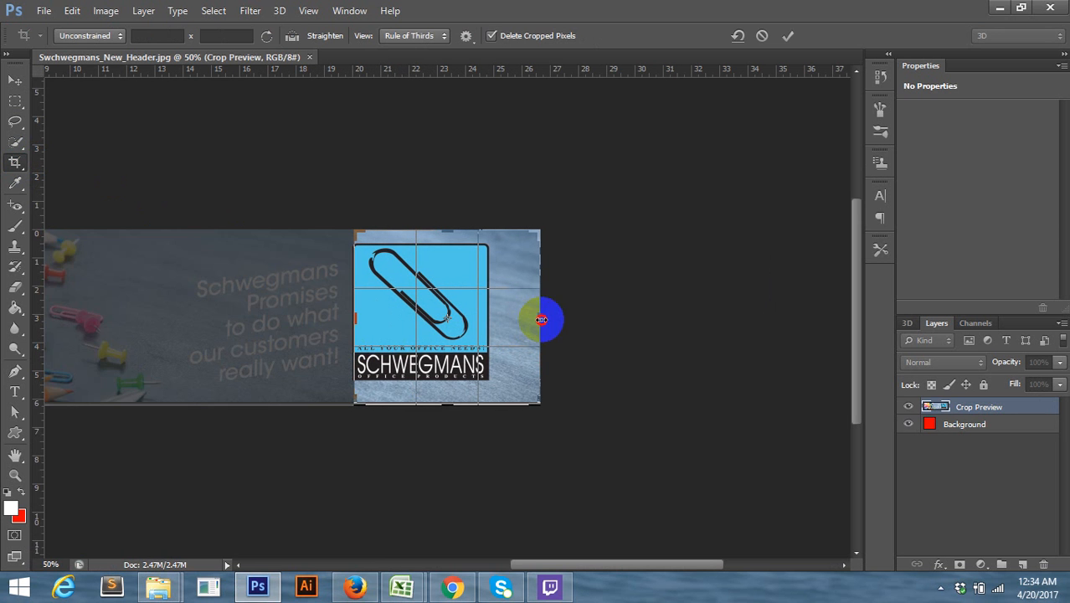
drag(540, 316, 512, 318)
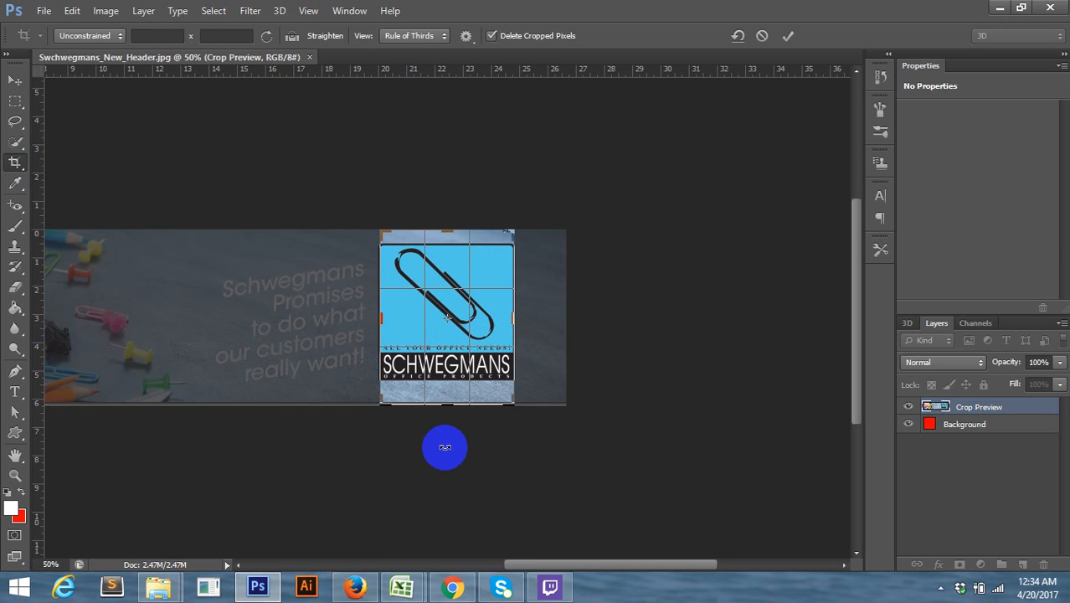
drag(444, 411, 444, 394)
drag(439, 247, 445, 249)
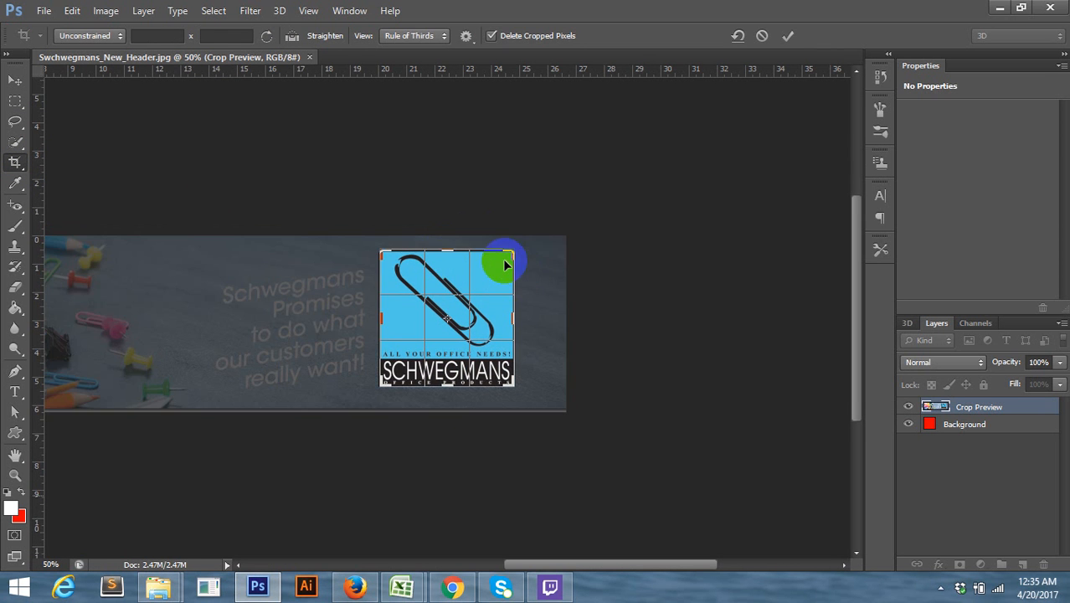
double_click(505, 263)
click(14, 79)
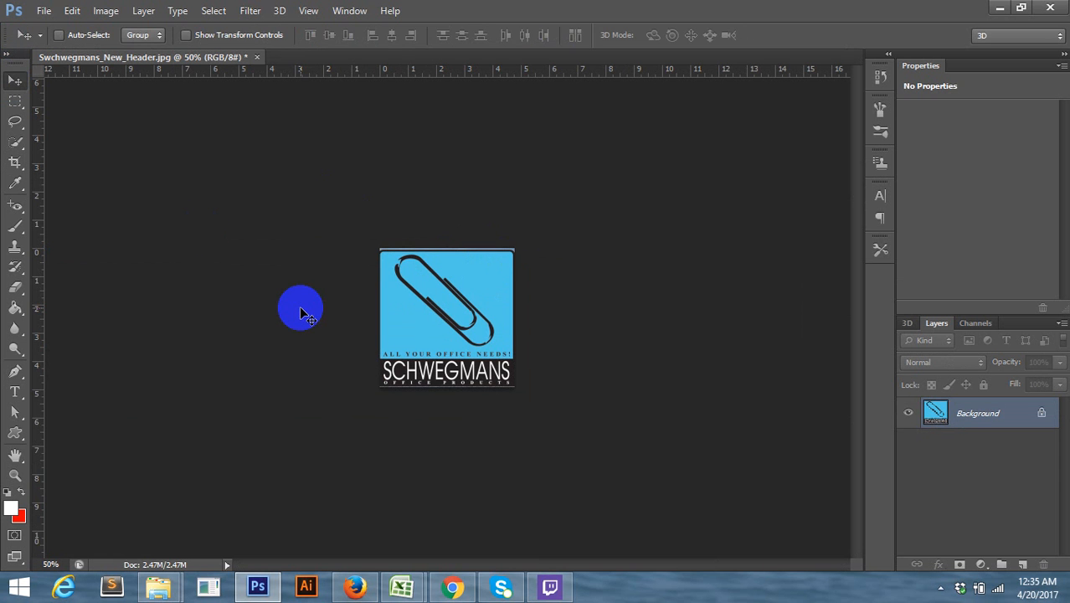
Save the cropped logo over the original JPEG at quality 12 (Maximum) with the Baseline ("Standard") format
key(ctrl+s)
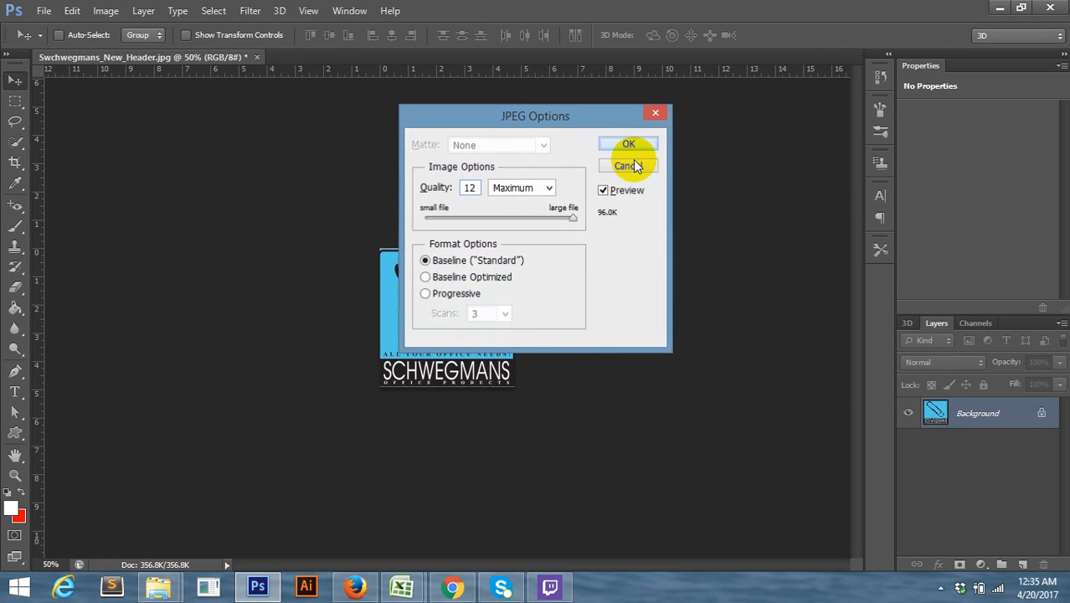
click(630, 145)
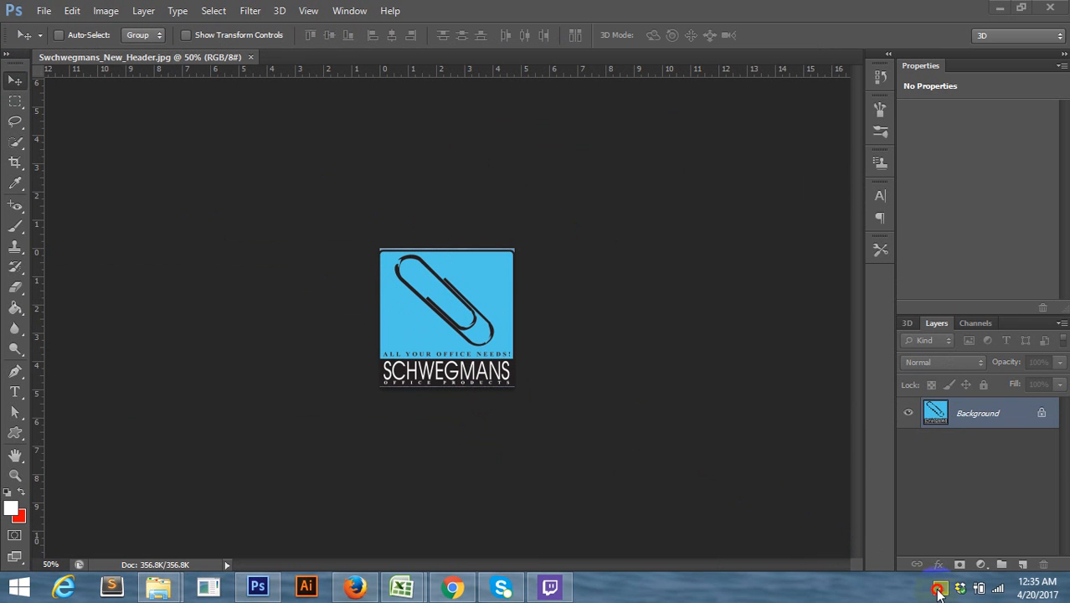
click(939, 588)
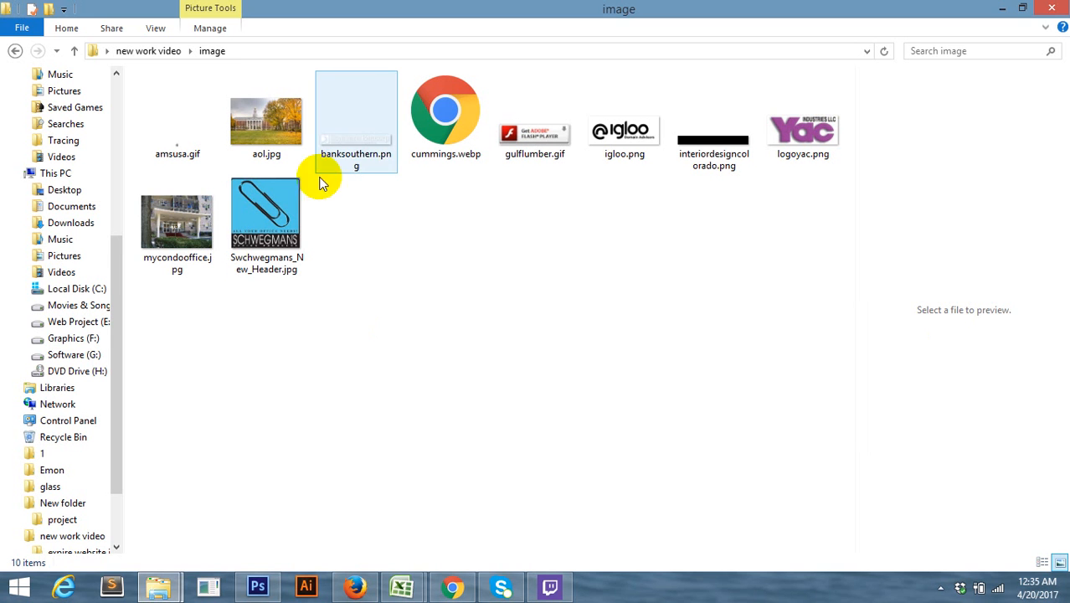
Preview banksouthern.png from the "image" folder in Windows Photo Viewer and close the viewer
click(346, 152)
right_click(346, 154)
click(433, 227)
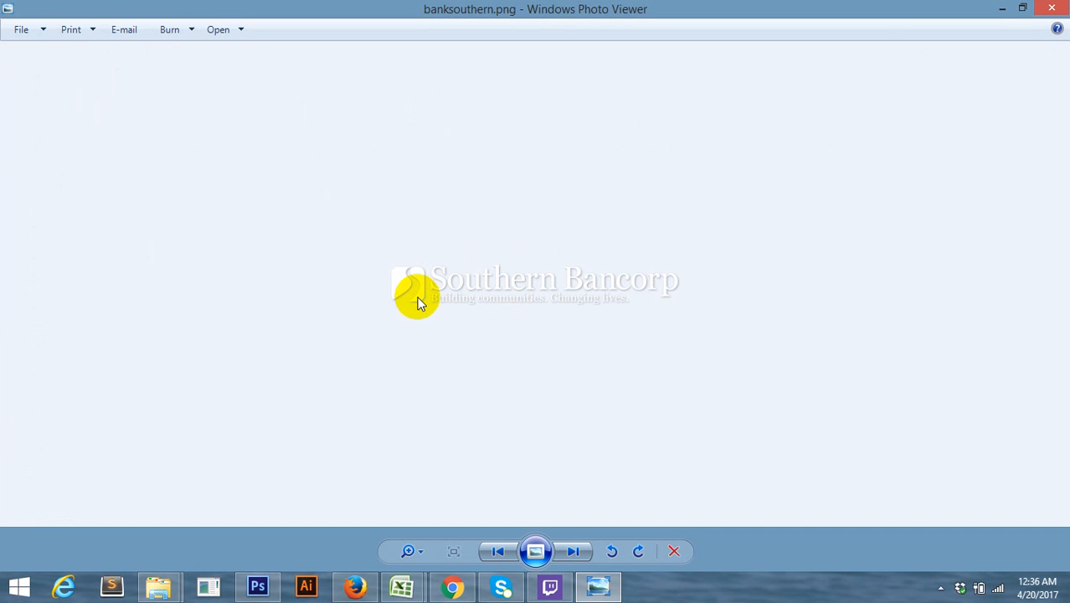
click(1062, 6)
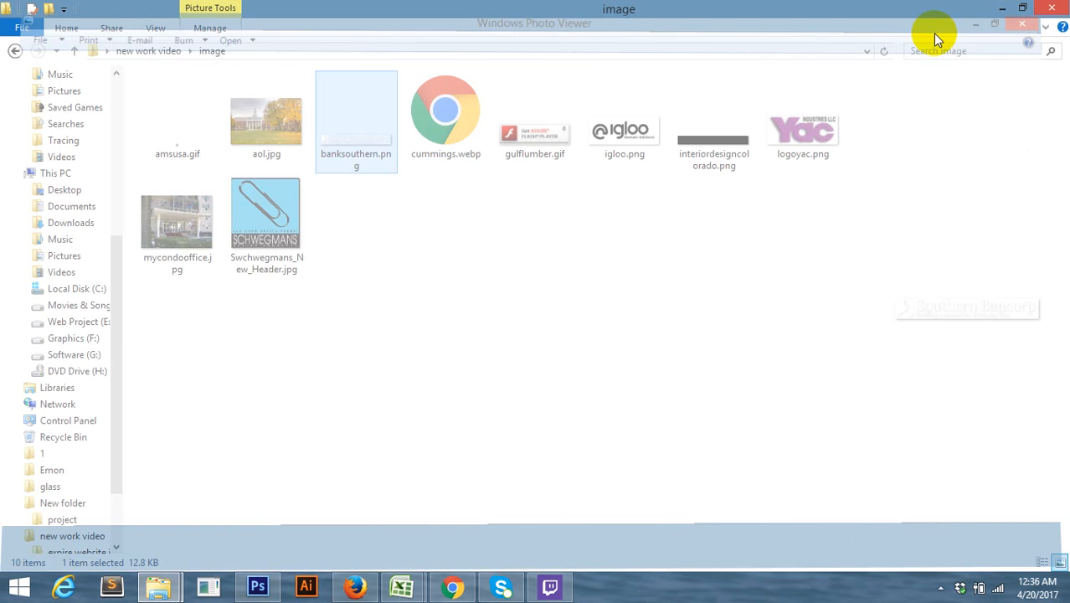
Open banksouthern.png in Photoshop from the "image" folder inside "new work video" on the Desktop
drag(352, 161, 529, 47)
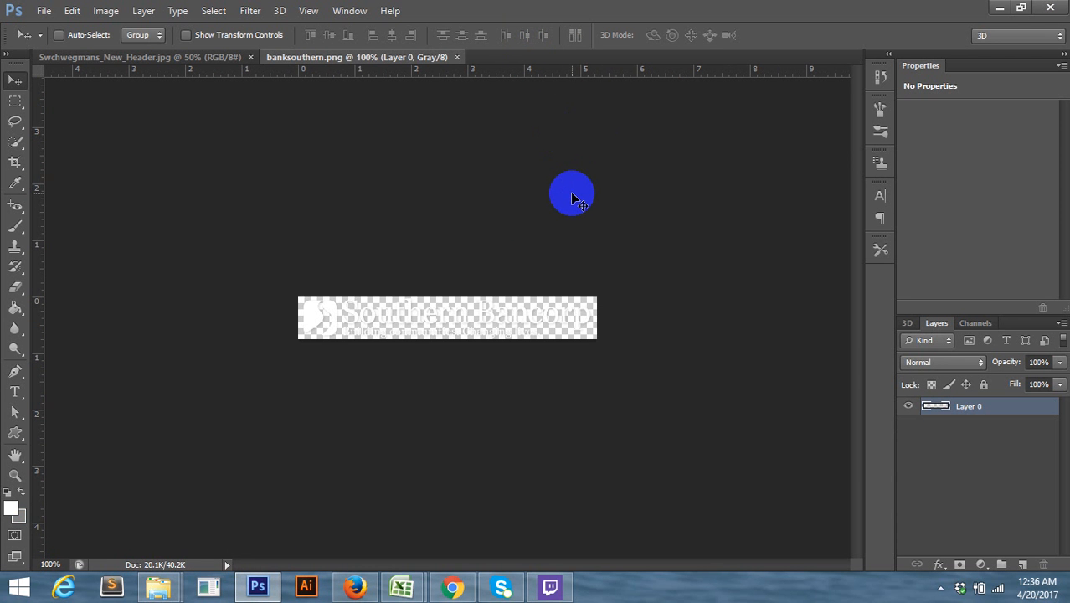
click(84, 56)
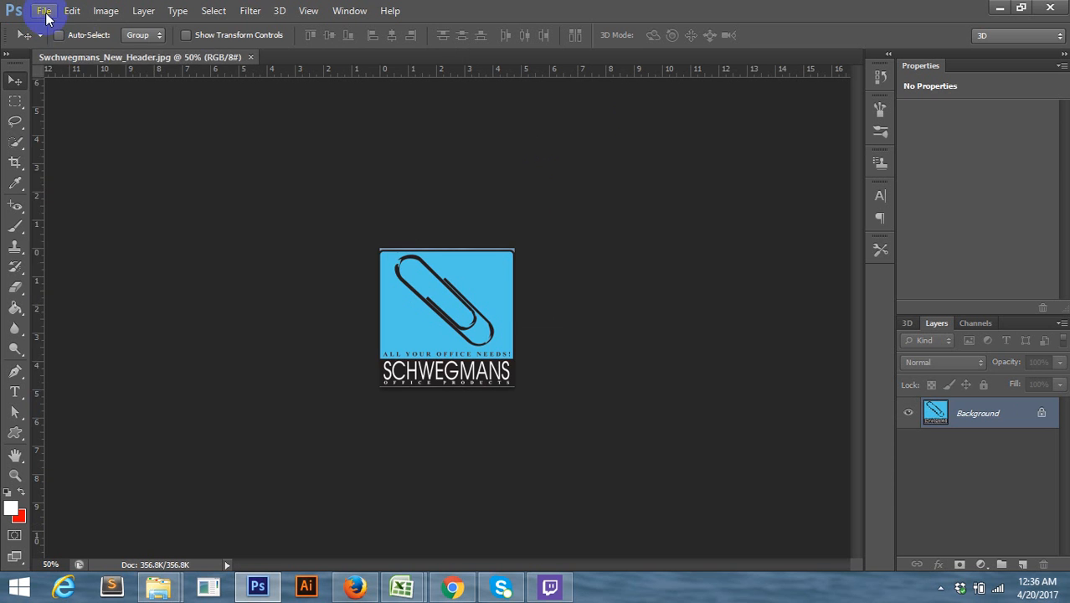
click(43, 10)
click(60, 43)
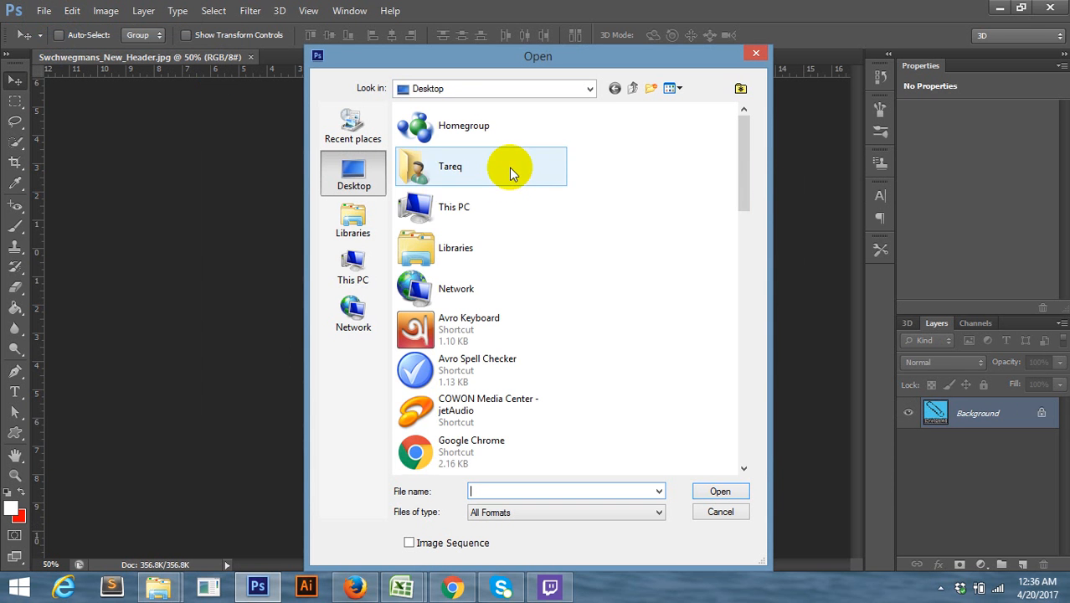
click(476, 191)
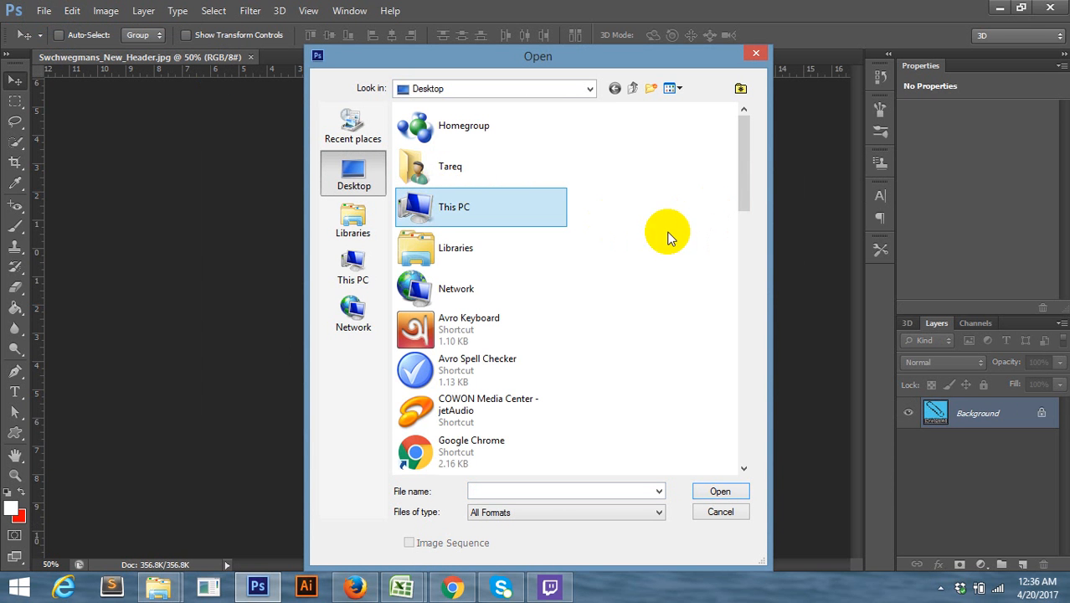
text(new)
click(478, 167)
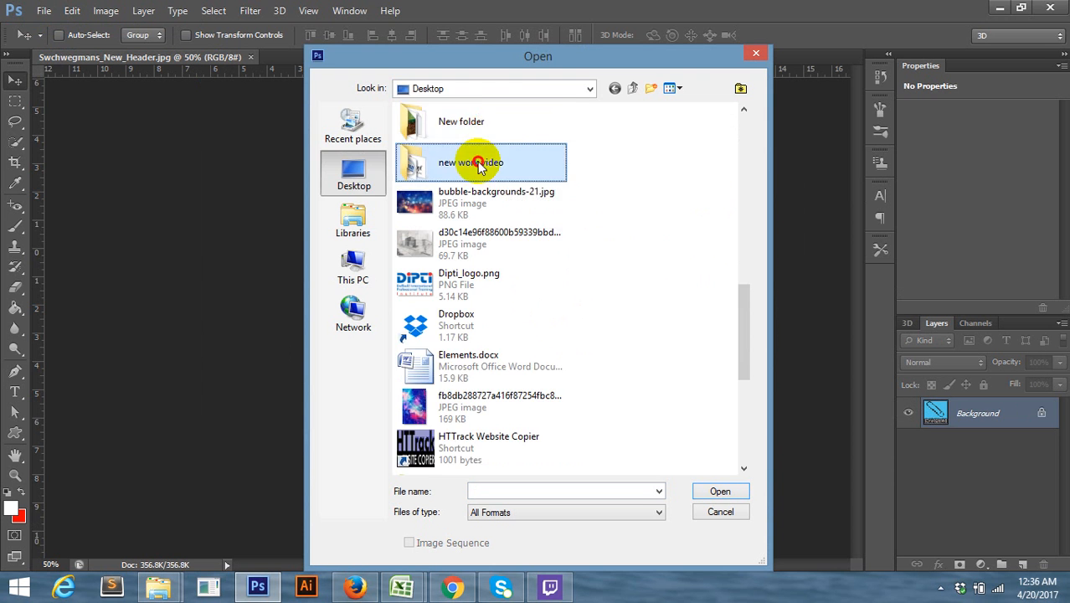
double_click(478, 165)
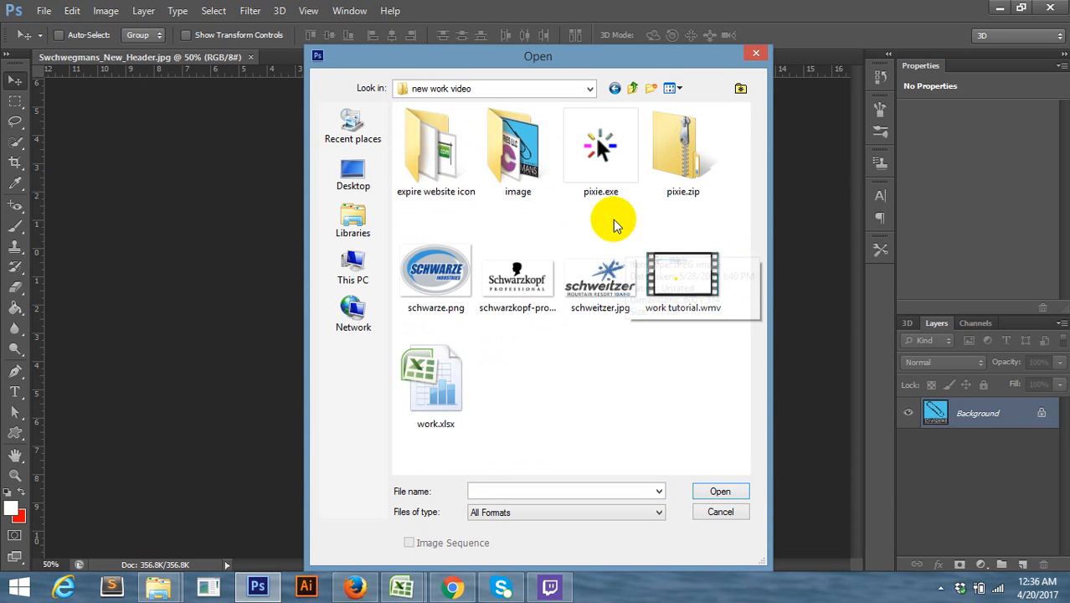
double_click(525, 170)
double_click(603, 180)
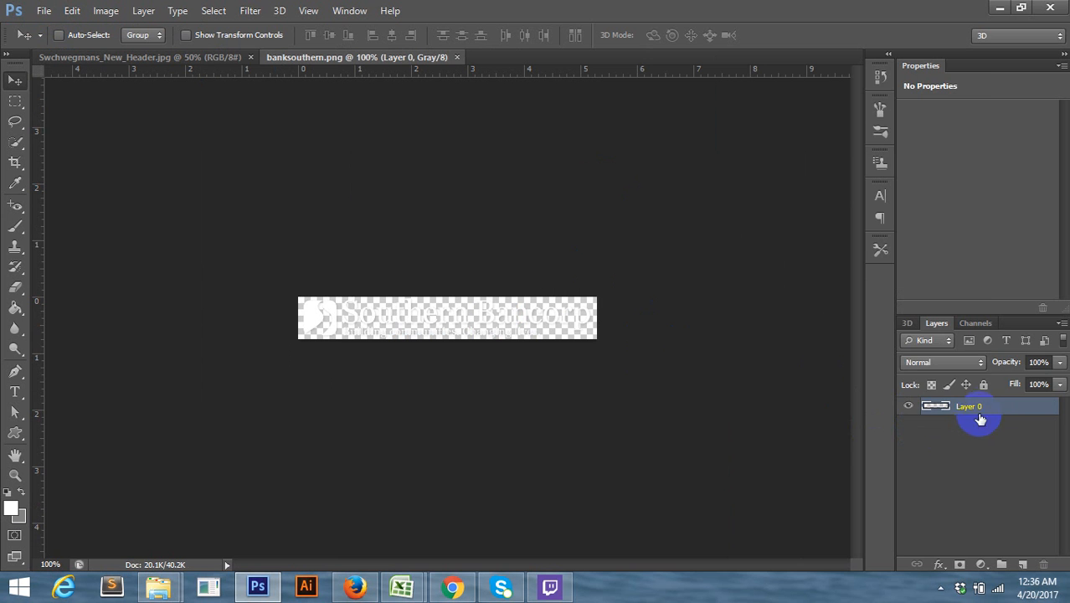
Apply a black (000000) Color Overlay layer style to the white Southern Bancorp logo layer
right_click(987, 405)
click(675, 89)
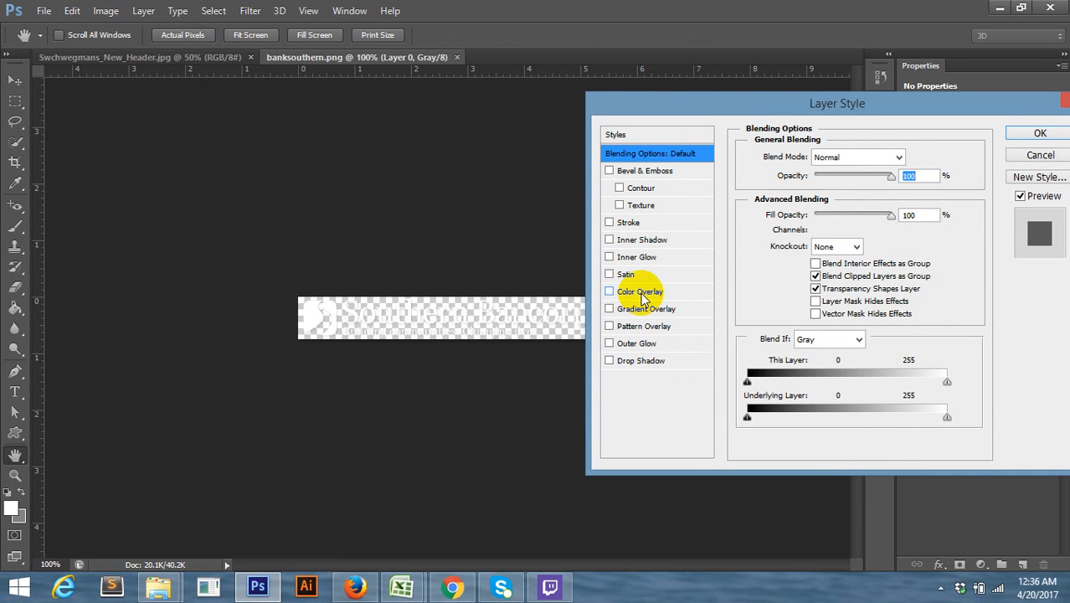
click(640, 292)
click(915, 161)
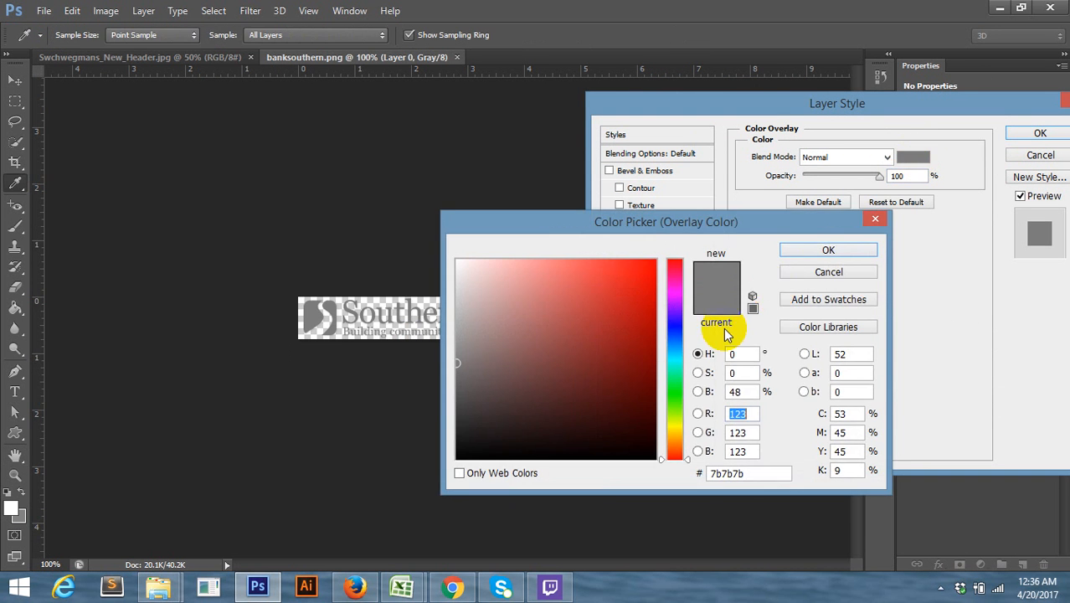
drag(626, 364, 659, 460)
click(851, 248)
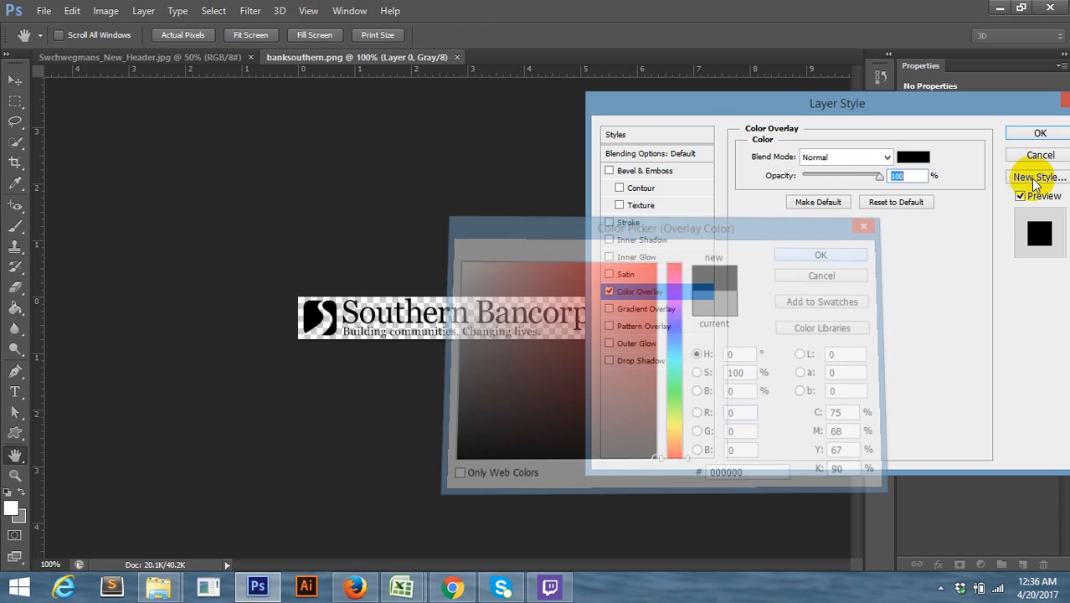
click(1042, 134)
Prepare the recoloured Southern Bancorp logo for a Save for Web export in PNG-24 format
key(ctrl+shift+s)
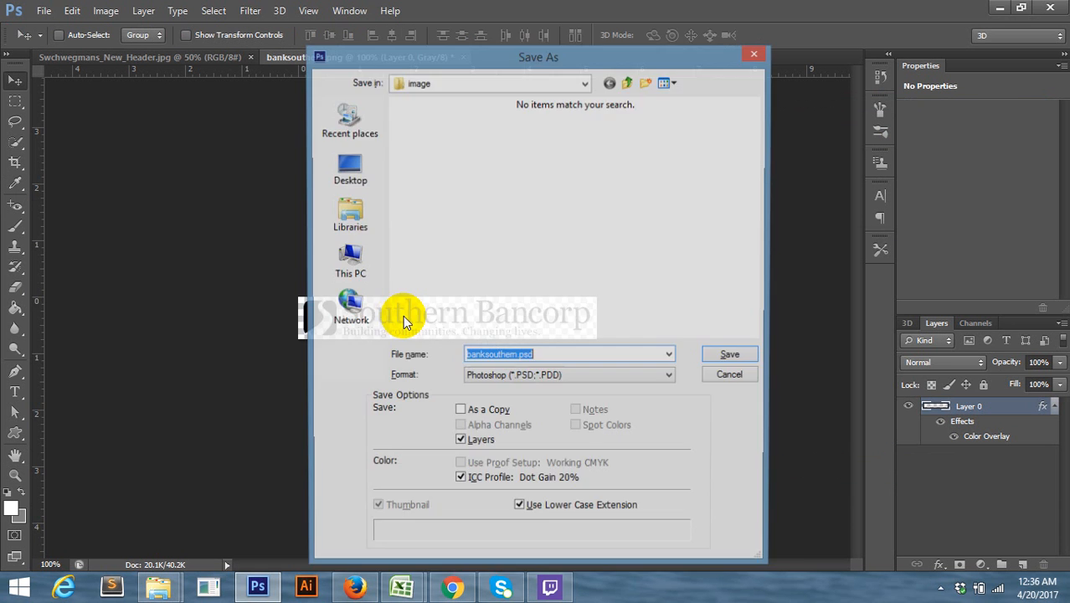
click(729, 378)
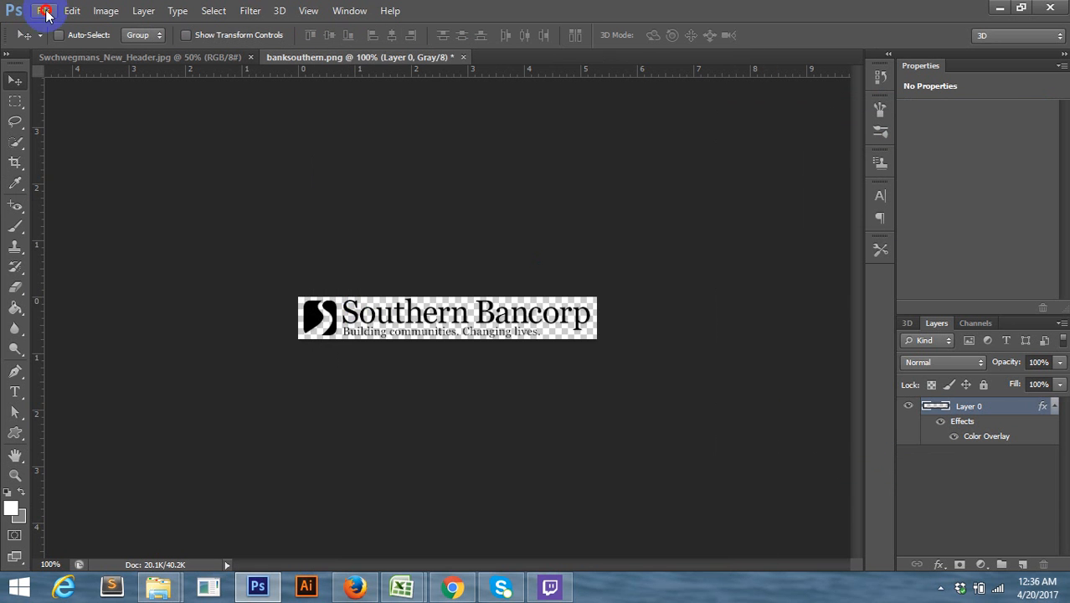
click(44, 11)
click(562, 144)
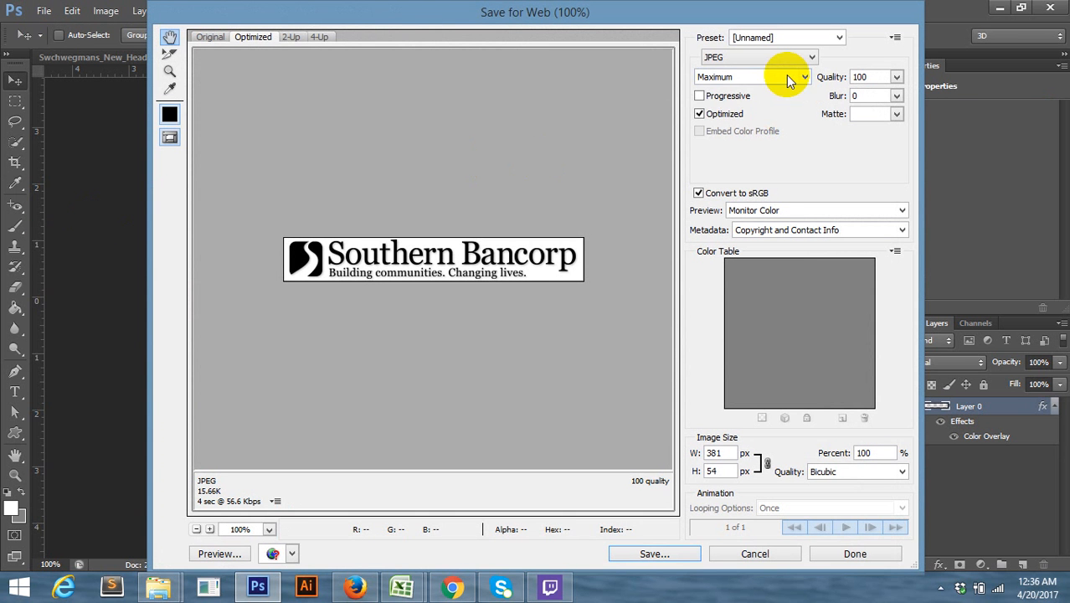
click(789, 80)
click(783, 77)
click(791, 60)
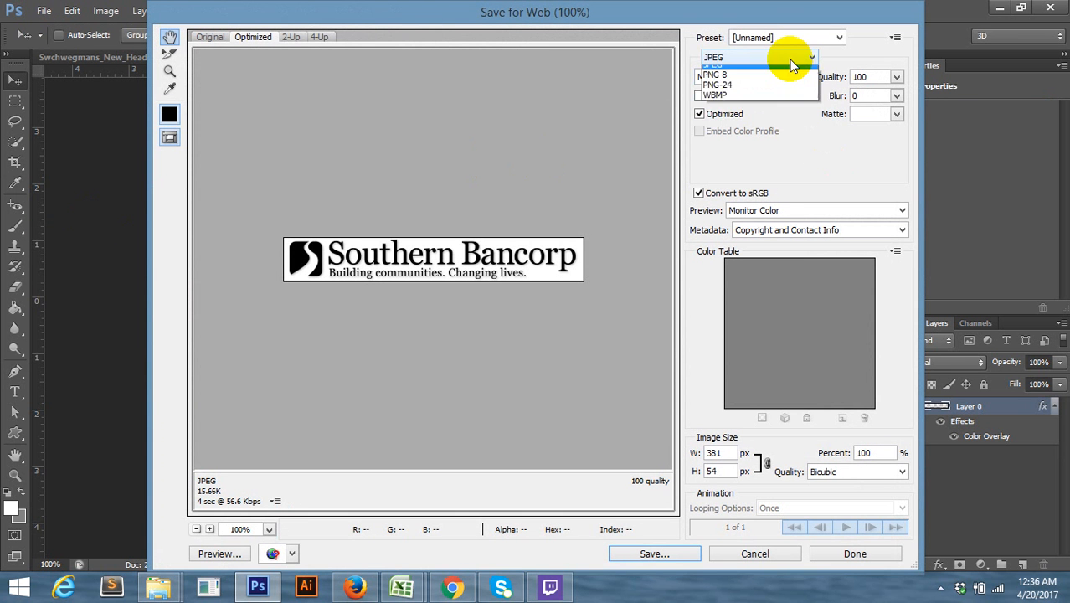
click(747, 84)
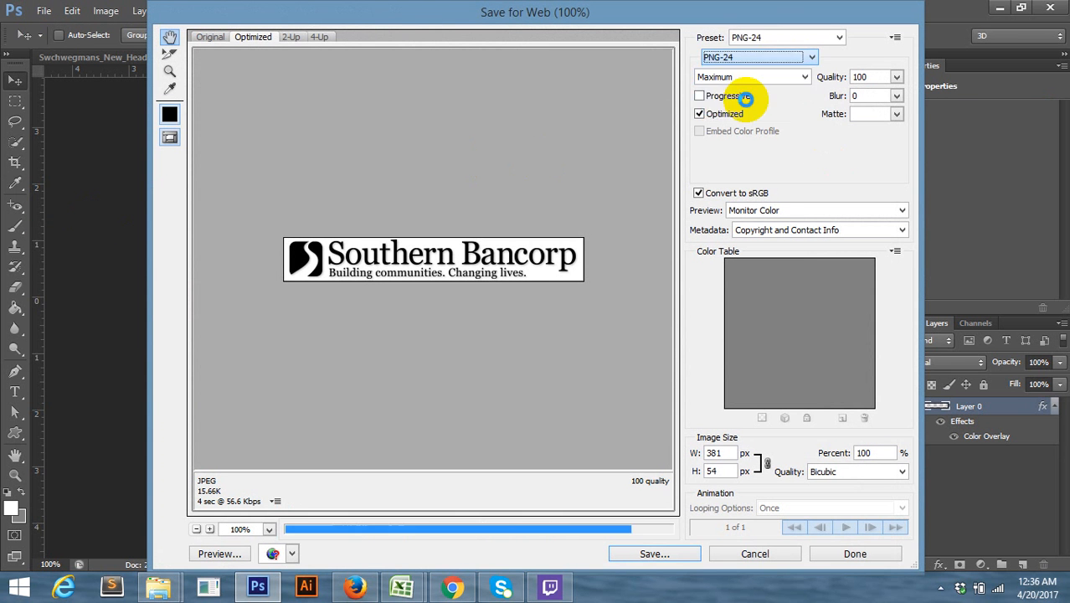
Save the export as banksouthern.png in the "image" folder inside "new work video" on the Desktop, replacing the existing file
click(654, 553)
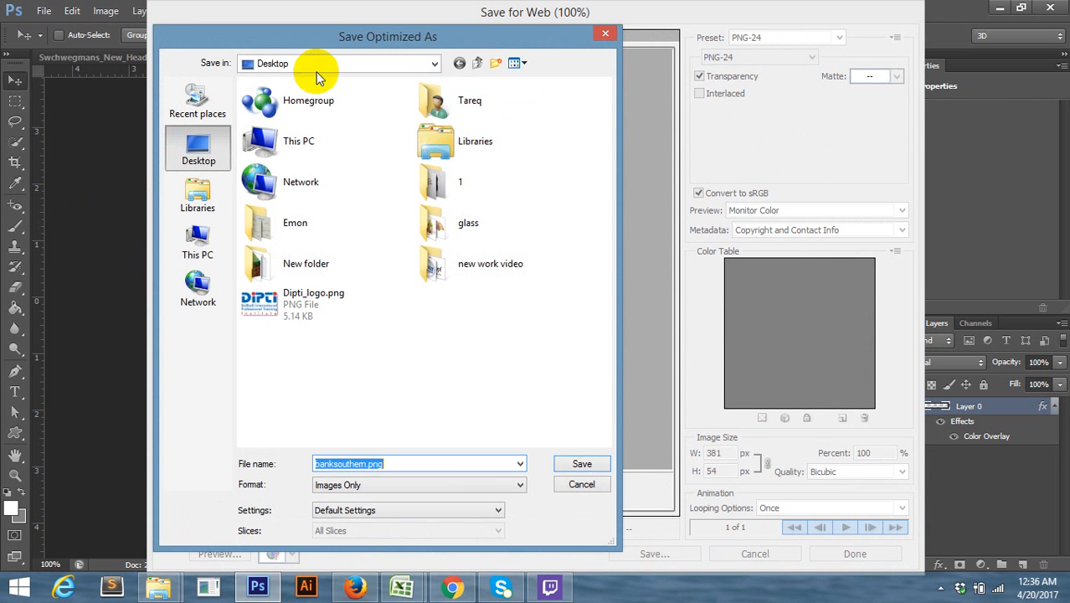
double_click(431, 259)
click(335, 146)
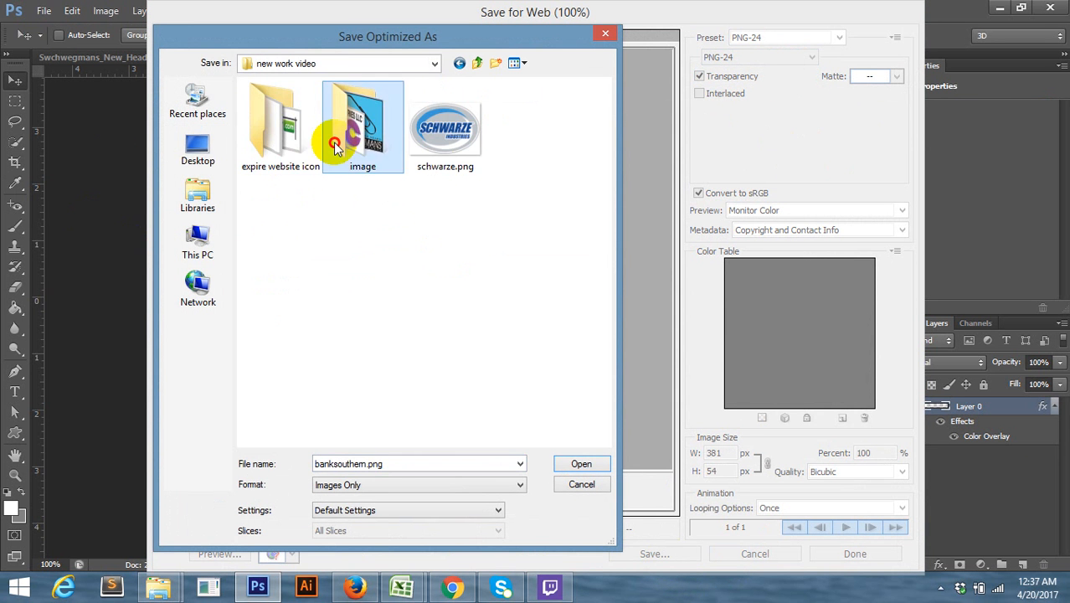
double_click(335, 146)
click(561, 465)
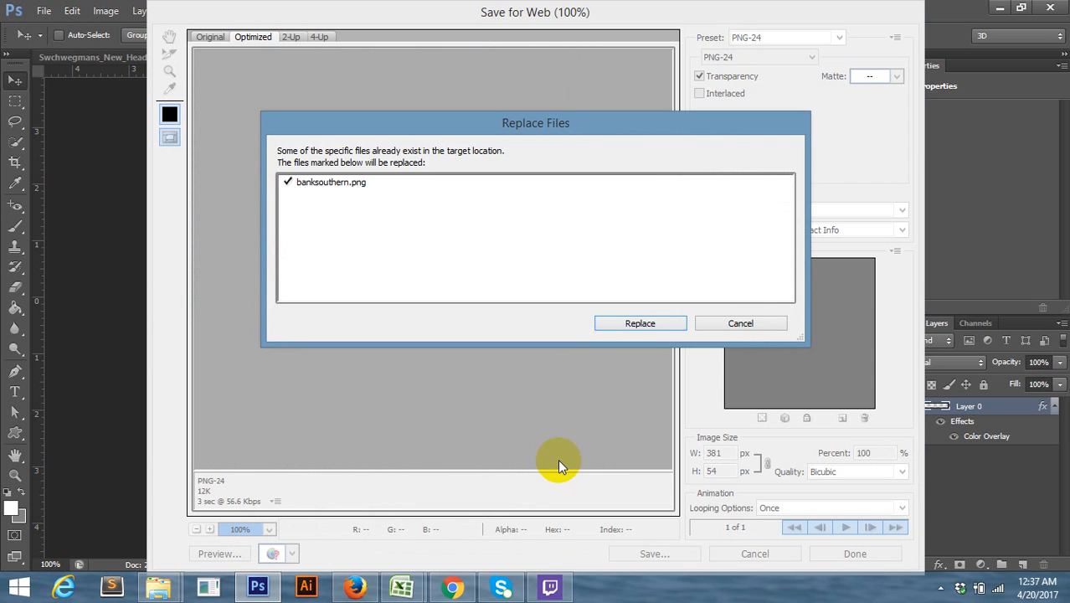
click(640, 320)
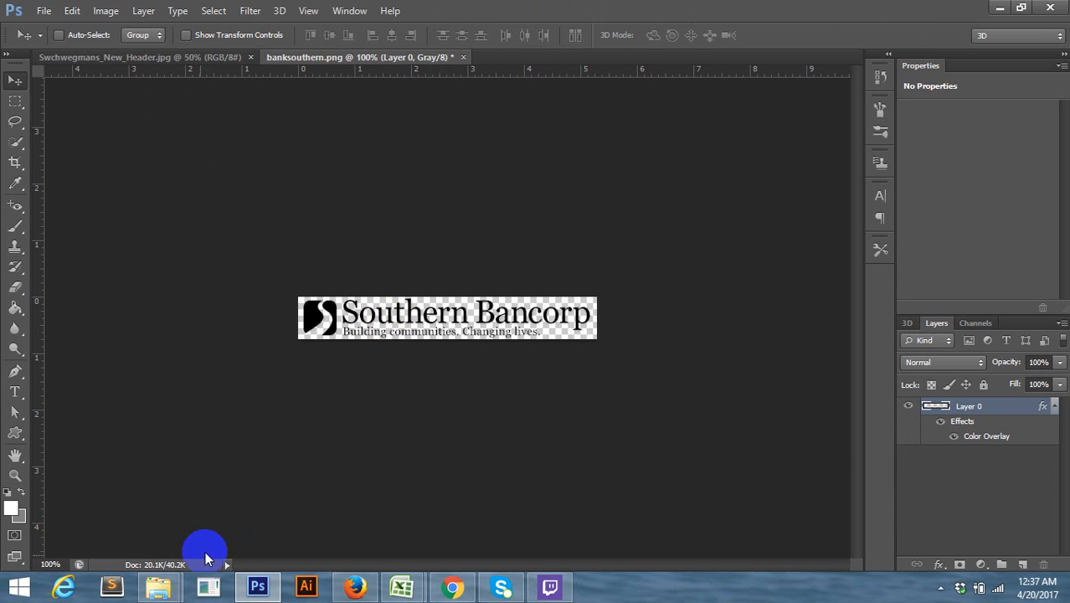
Switch to File Explorer and preview the "image" folder's files, including mycondooffice.jpg, interiordesigncolorado.png, aol.jpg and cummings.webp
click(170, 579)
click(270, 521)
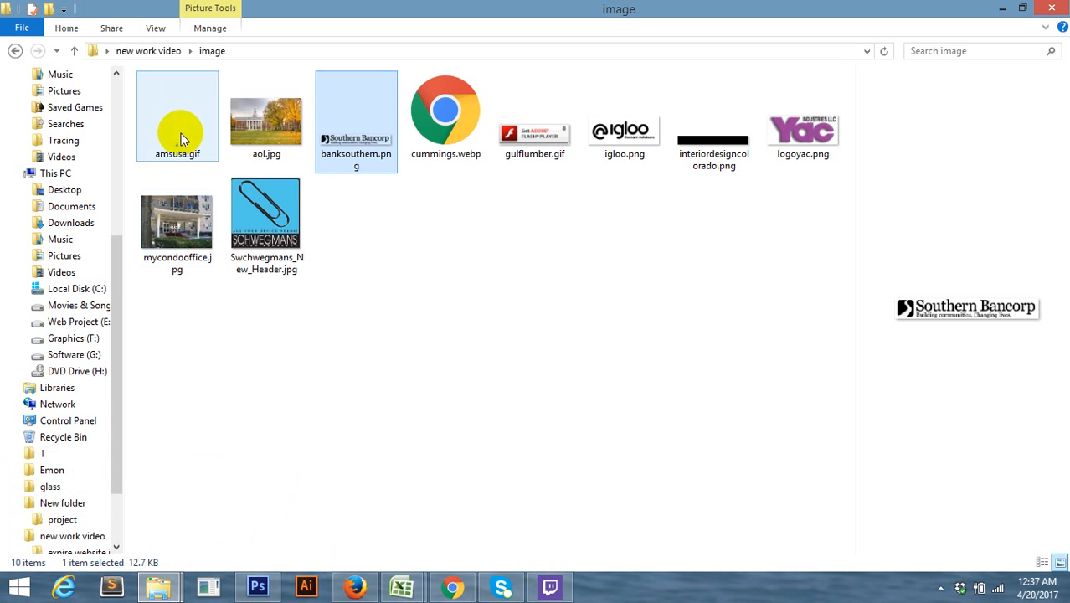
click(234, 134)
click(186, 221)
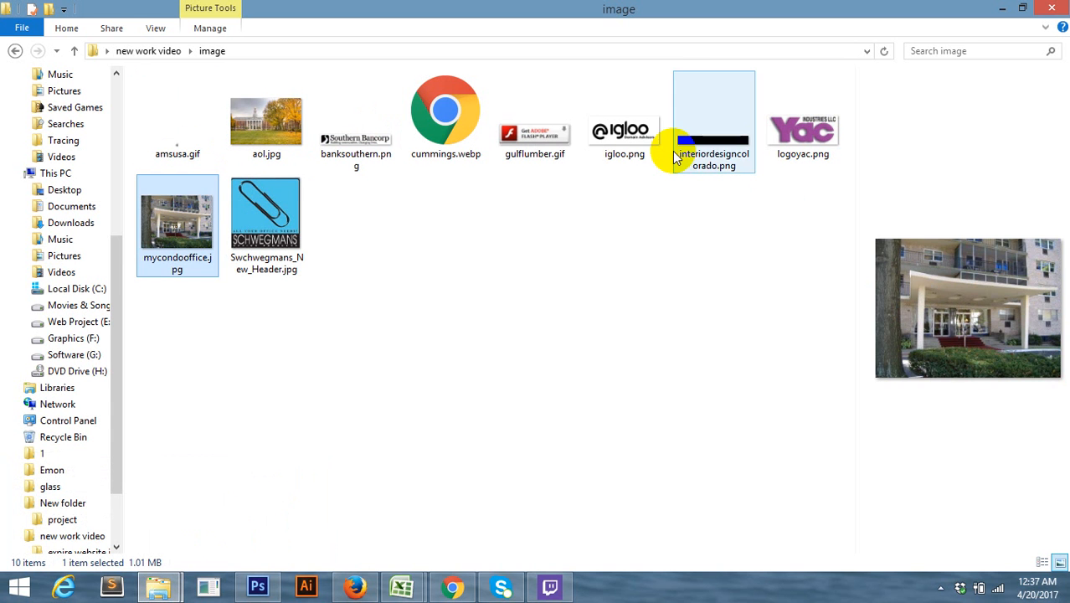
click(711, 152)
click(264, 121)
click(448, 132)
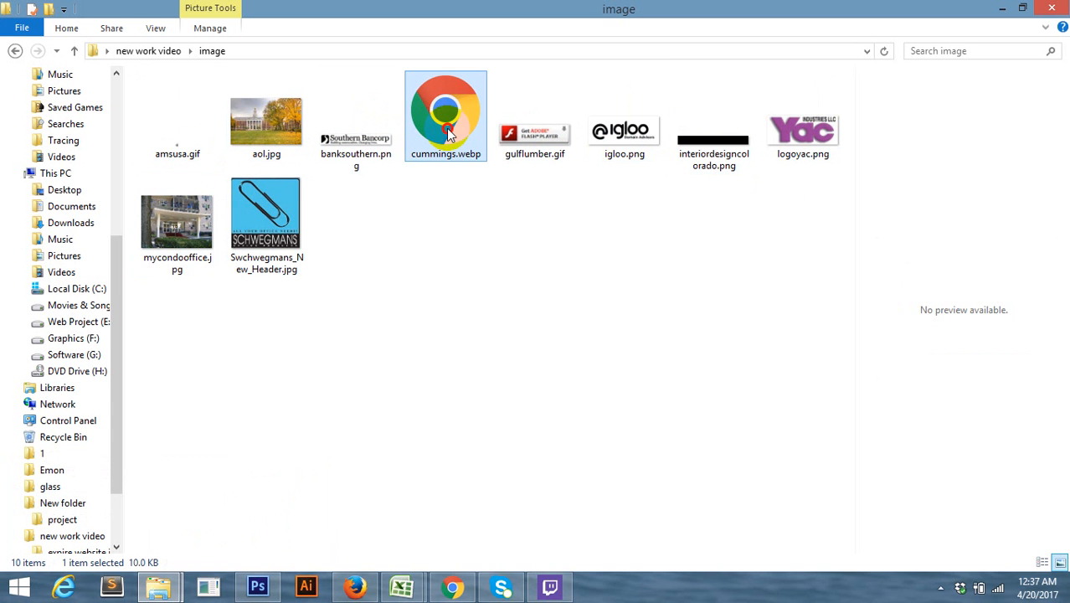